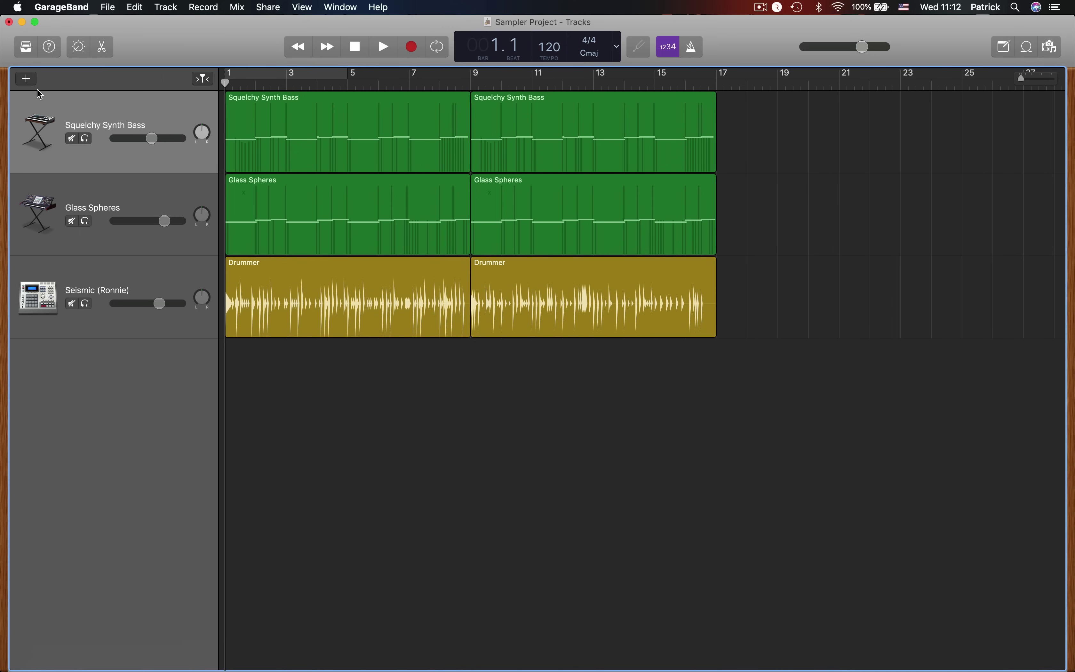
Add a Classic Electric Piano software-instrument track, move it to the top, and hide the Library
{"action": "left_click", "coordinate": [26, 79]}
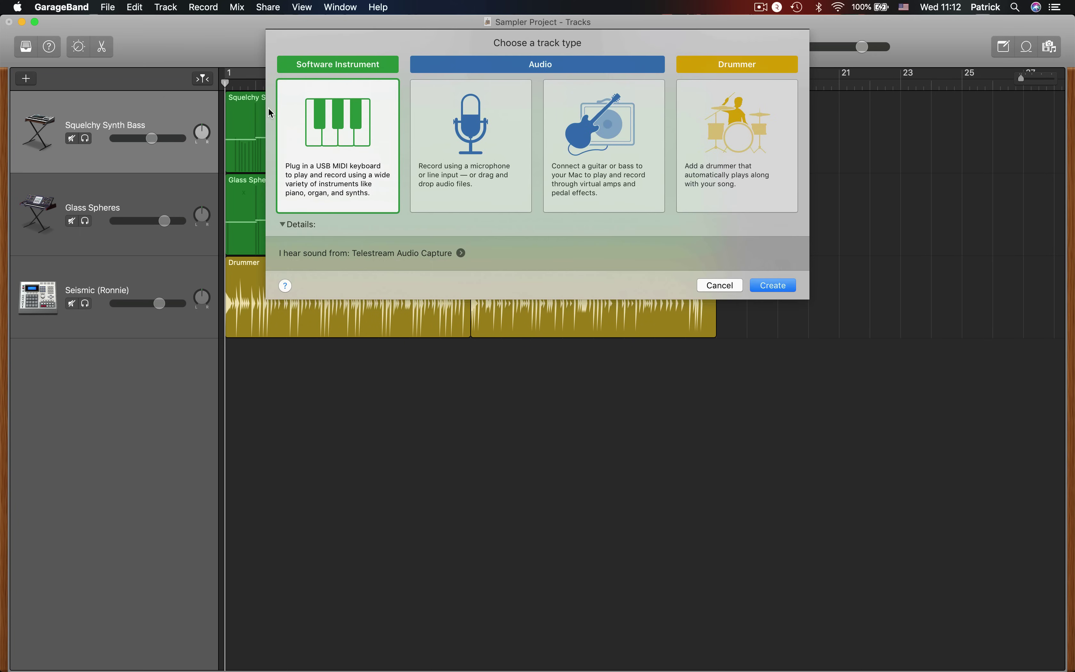
{"action": "double_click", "coordinate": [336, 137]}
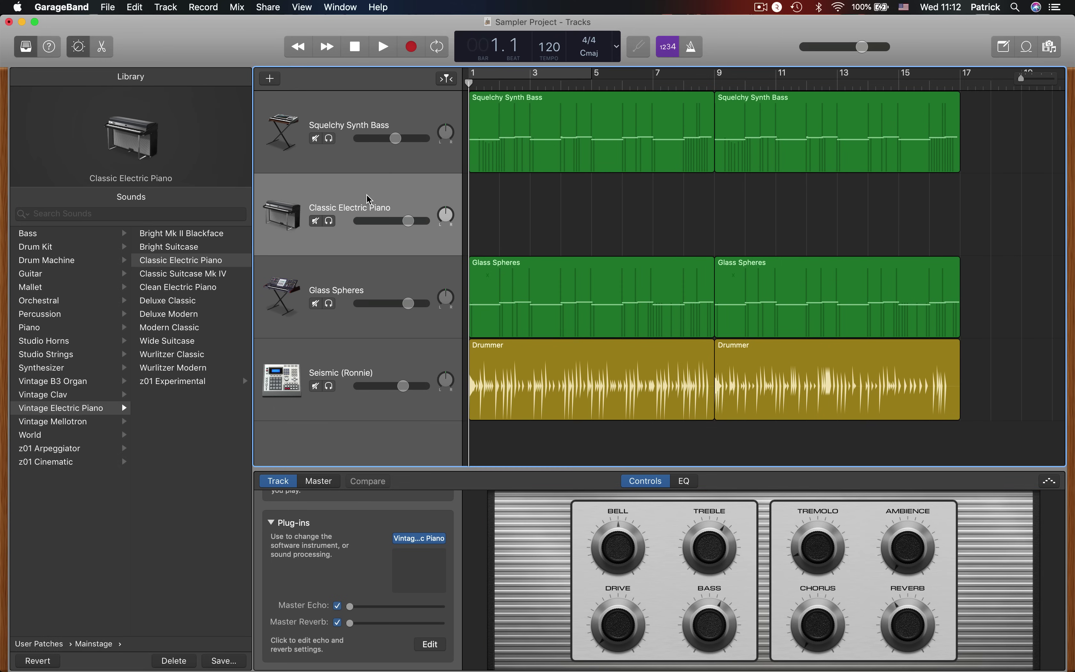
{"action": "left_click_drag", "start_coordinate": [367, 199], "coordinate": [374, 114]}
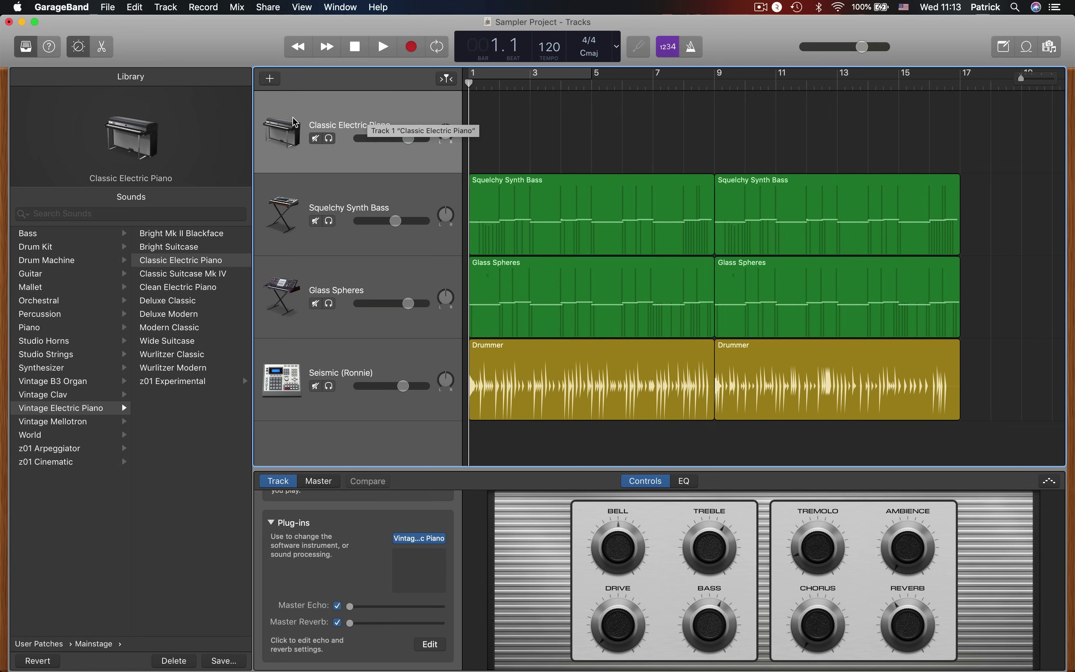
{"action": "left_click", "coordinate": [27, 49]}
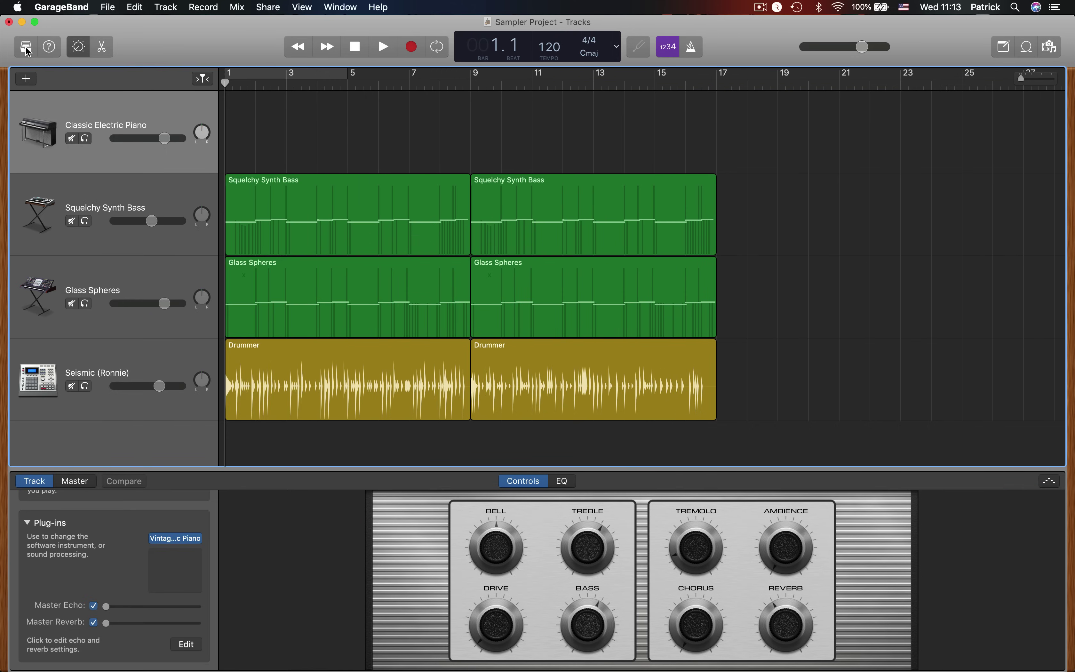
Replace the track's instrument with the AU Instruments > Apple > AUSampler Stereo plug-in
{"action": "scroll", "coordinate": [96, 607], "scroll_direction": "up", "scroll_amount": 3}
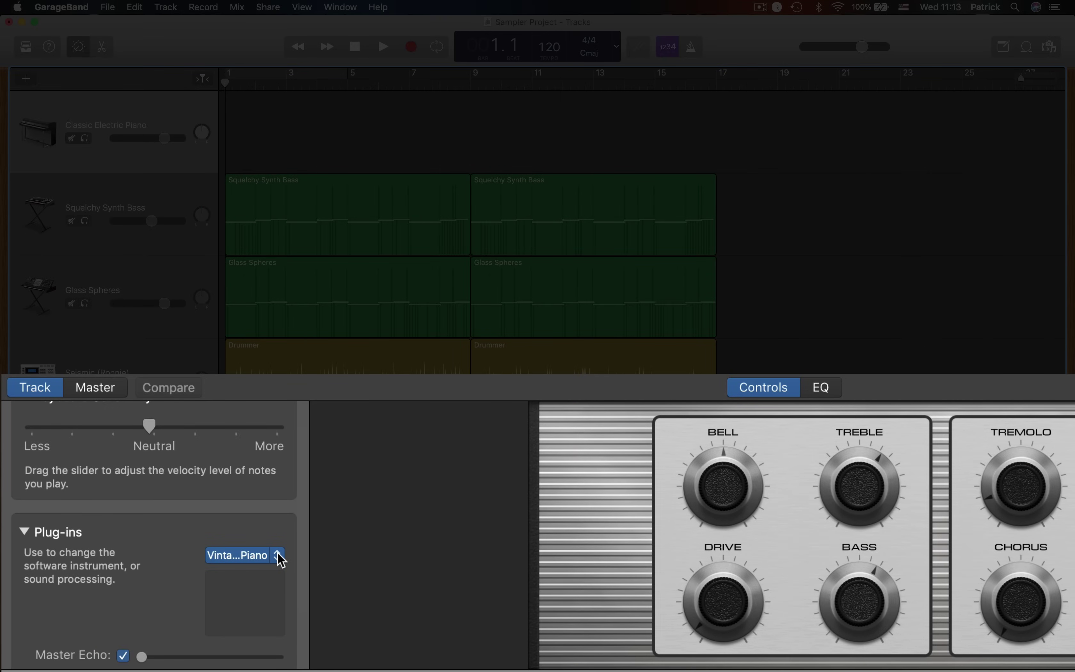
{"action": "left_click", "coordinate": [279, 557]}
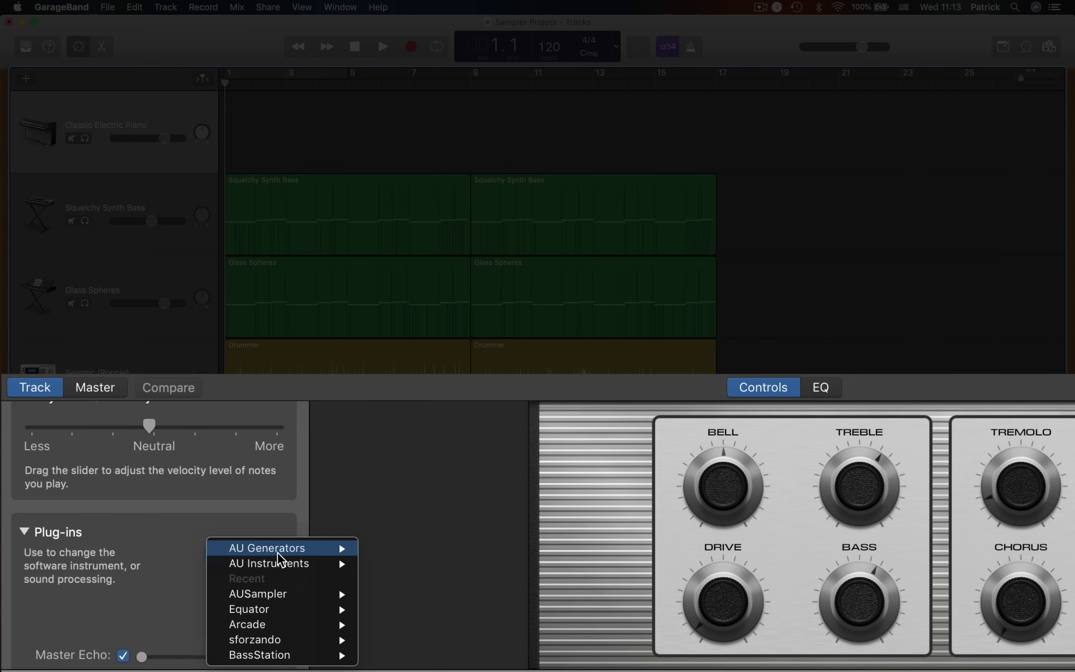
{"action": "mouse_move", "coordinate": [297, 571]}
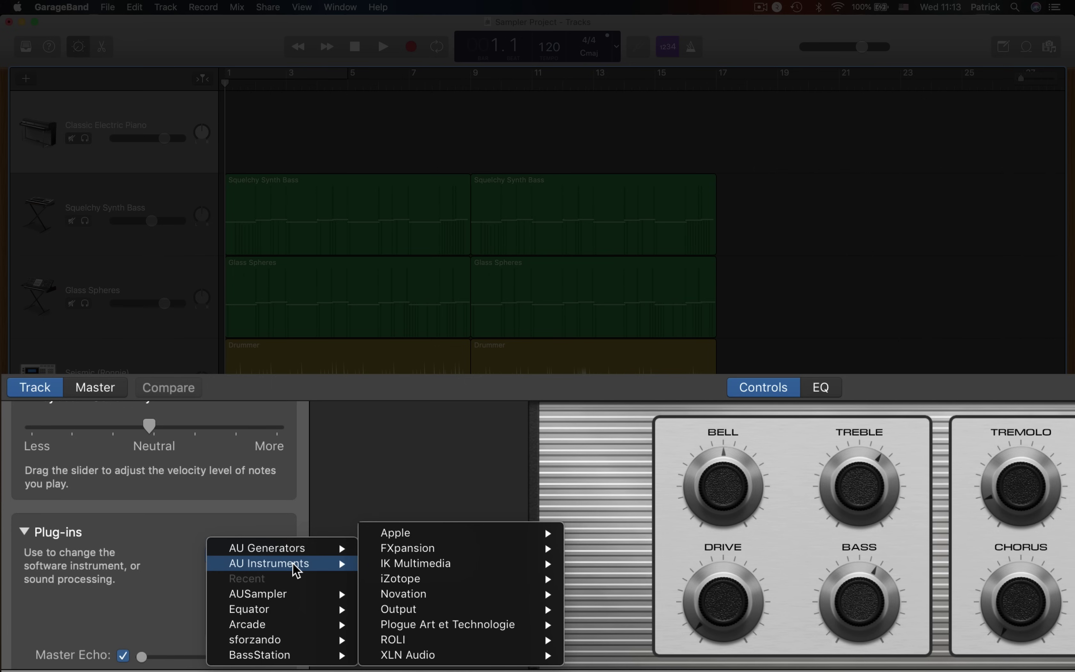
{"action": "mouse_move", "coordinate": [393, 538]}
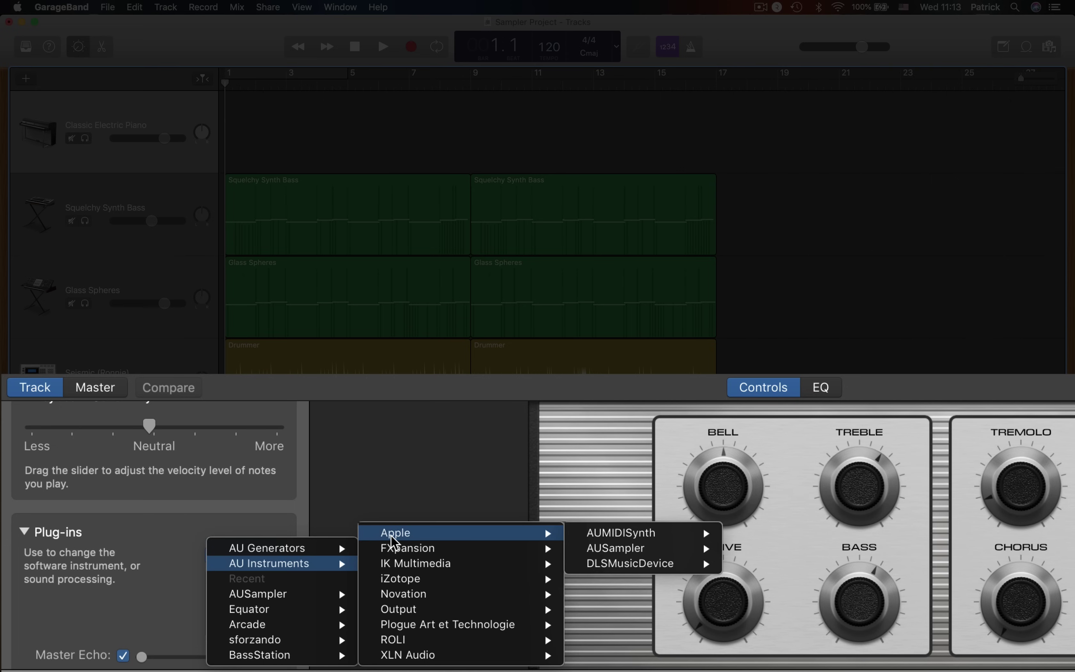
{"action": "mouse_move", "coordinate": [597, 548]}
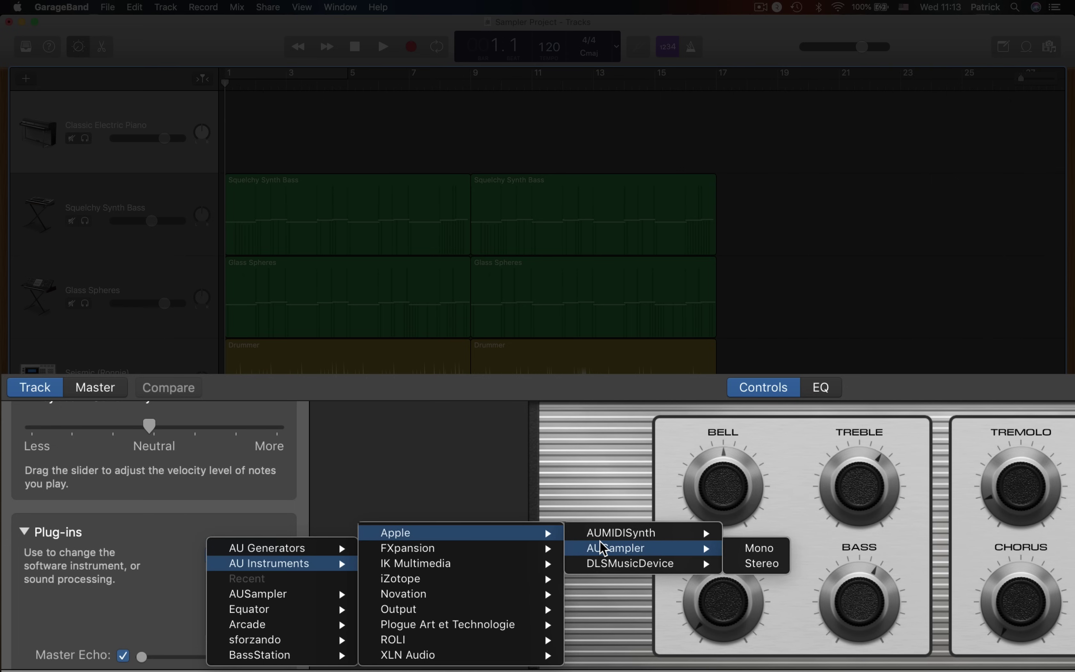
{"action": "left_click", "coordinate": [749, 567]}
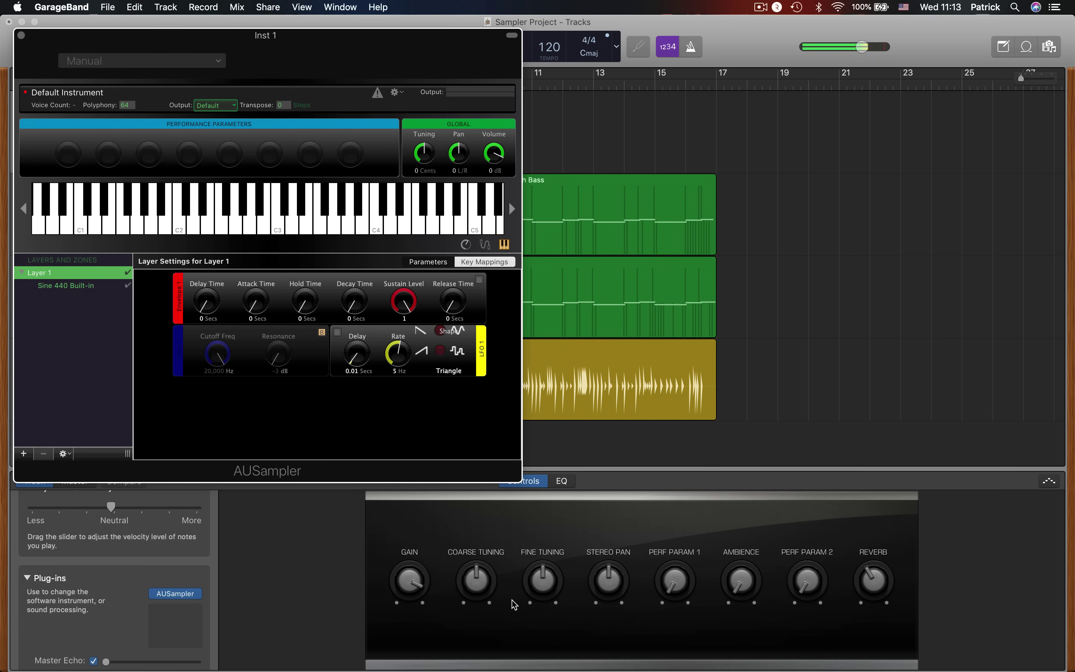
Select the Sine 440 Built-in zone in AUSampler's Layers and Zones list
{"action": "left_click", "coordinate": [67, 286]}
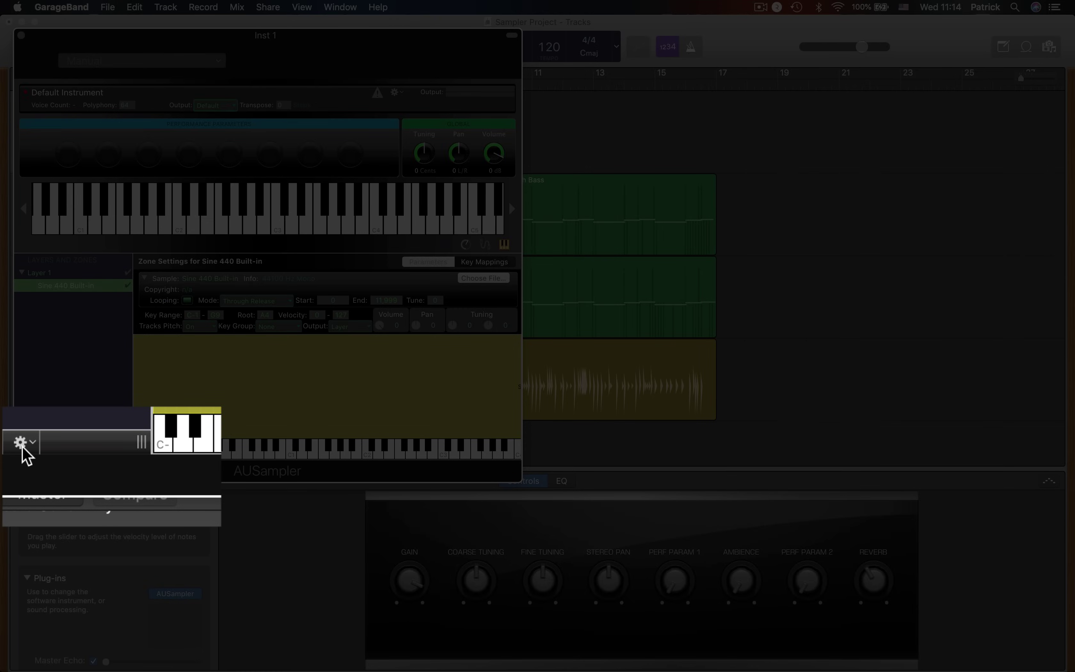
Add EndVocalLoop-16Bar_keyDMaj_120bpm.wav from Desktop/50 Best Vocal Samples to Layer 1, previewing it first
{"action": "left_click", "coordinate": [21, 442]}
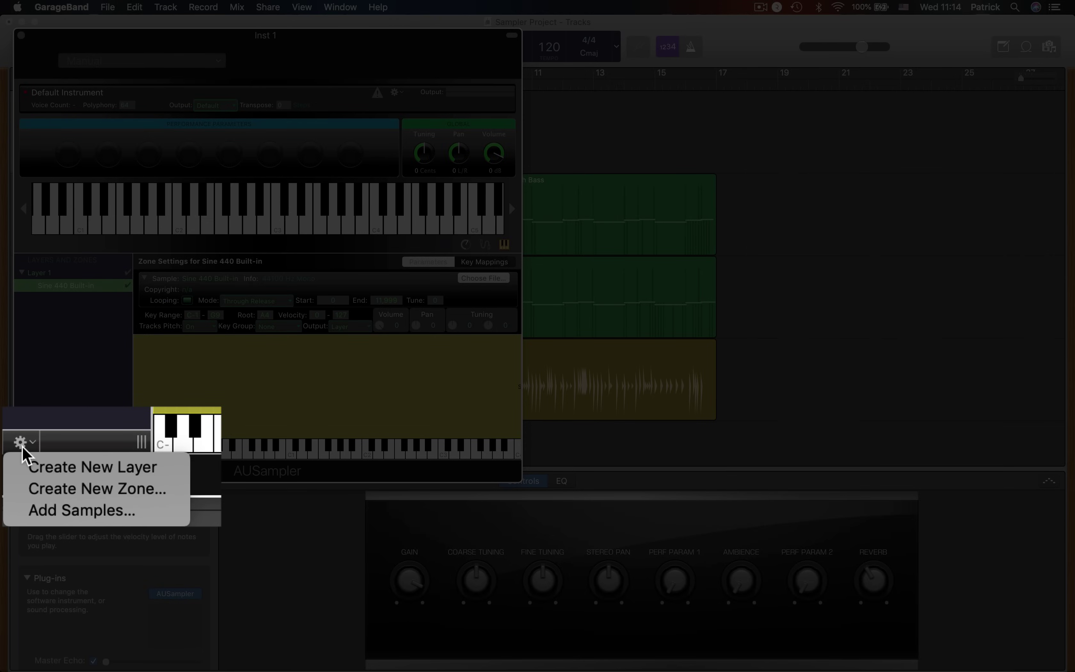
{"action": "left_click", "coordinate": [59, 516]}
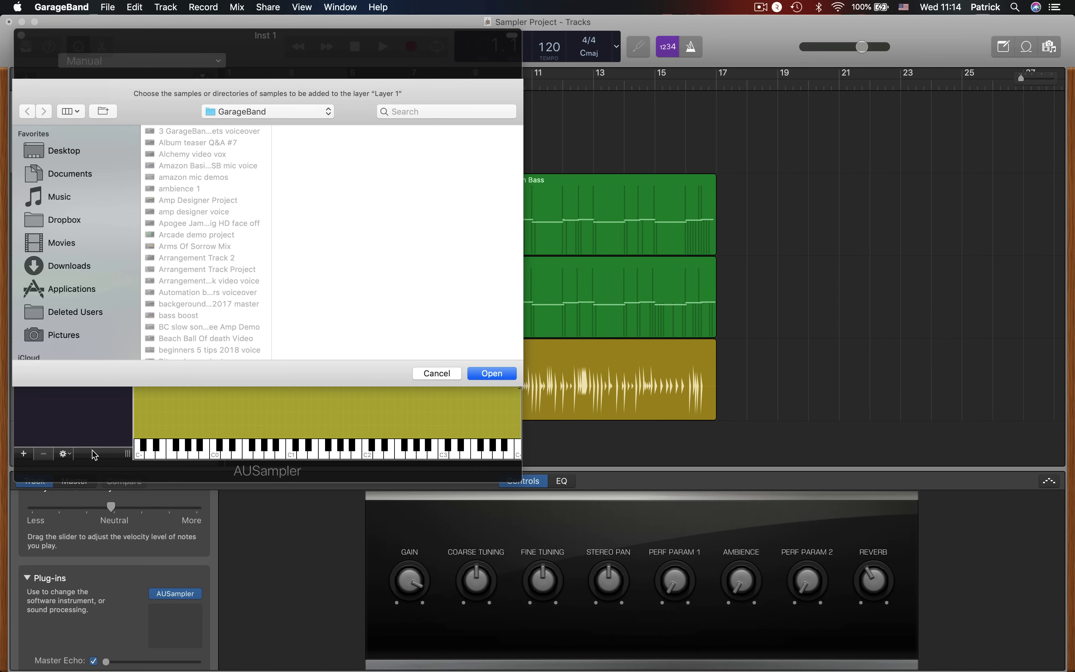
{"action": "left_click", "coordinate": [65, 152]}
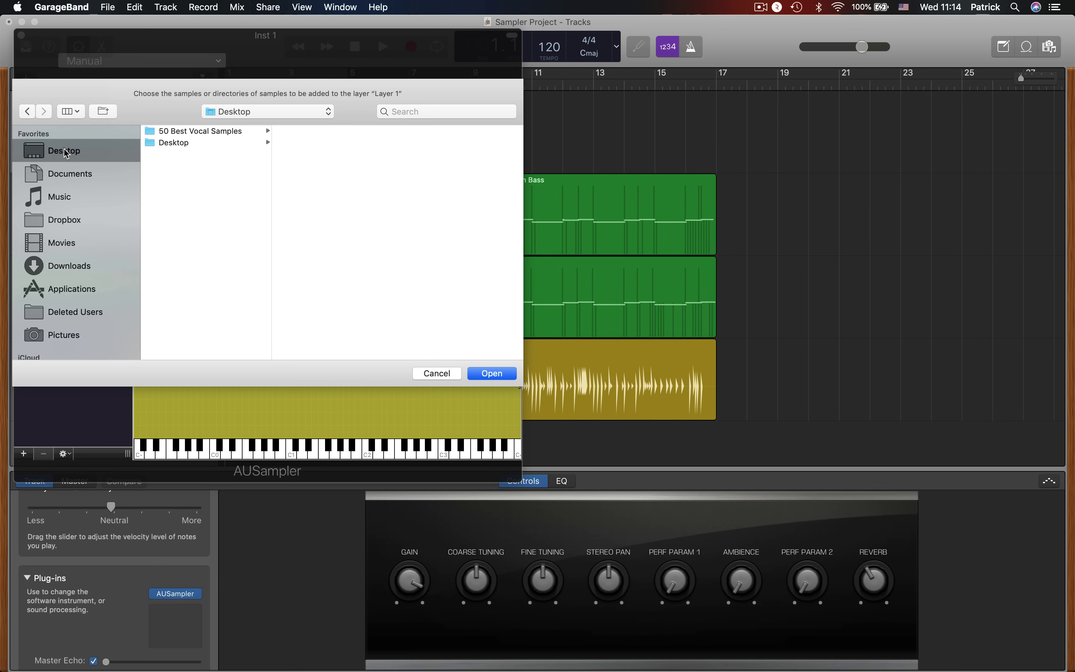
{"action": "left_click", "coordinate": [191, 132]}
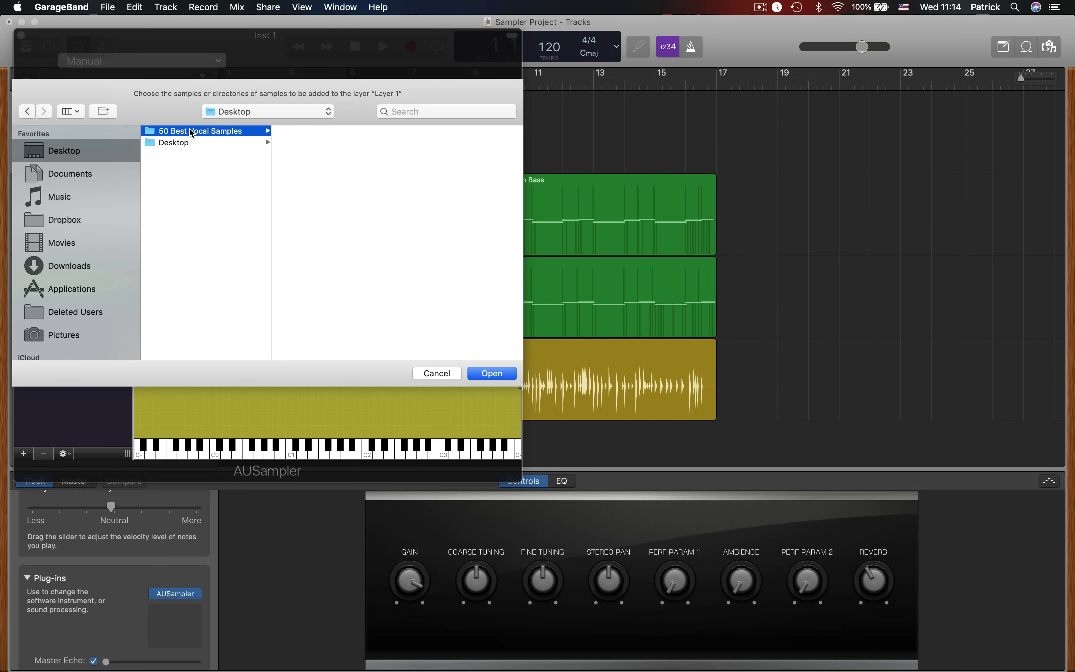
{"action": "left_click", "coordinate": [340, 167]}
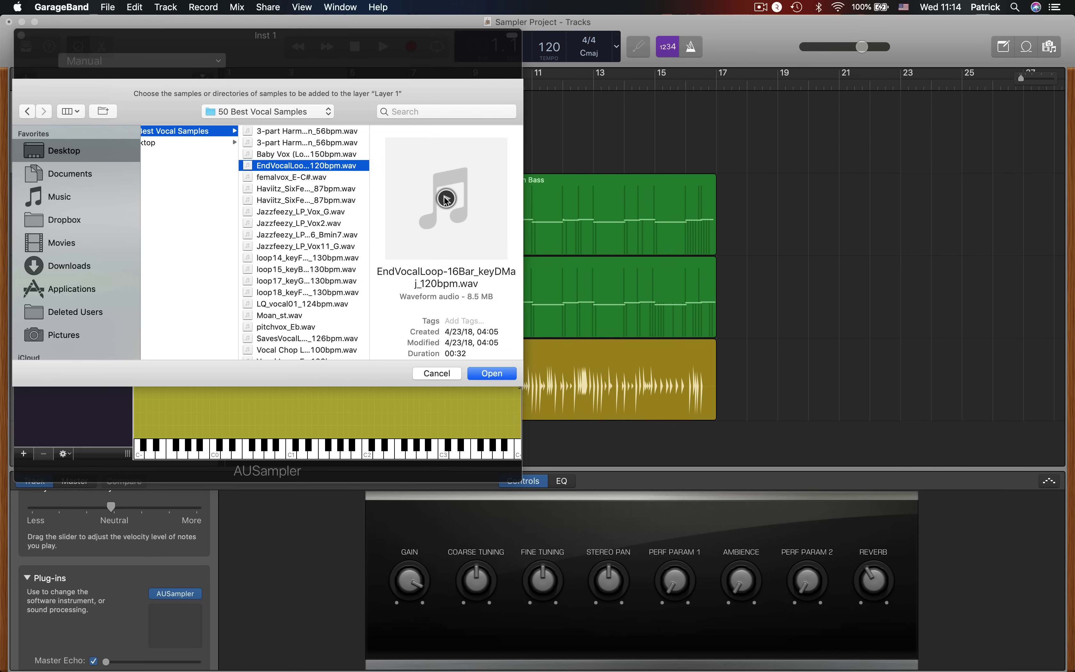
{"action": "left_click", "coordinate": [446, 199]}
{"action": "left_click", "coordinate": [492, 374]}
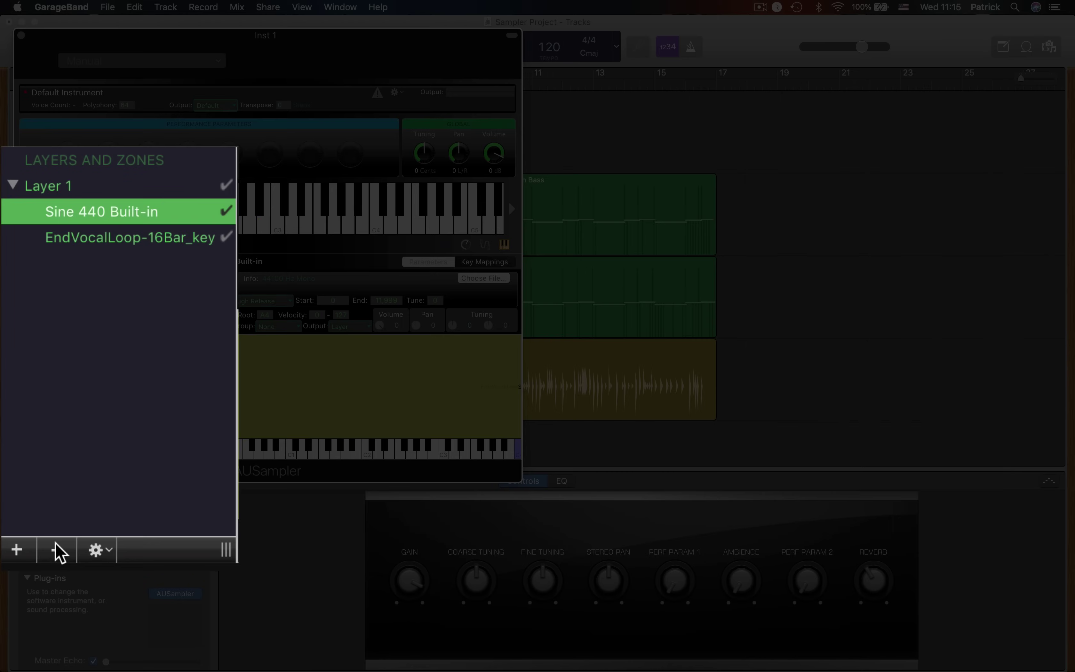
Delete the Sine 440 Built-in zone from Layer 1
{"action": "left_click", "coordinate": [57, 550]}
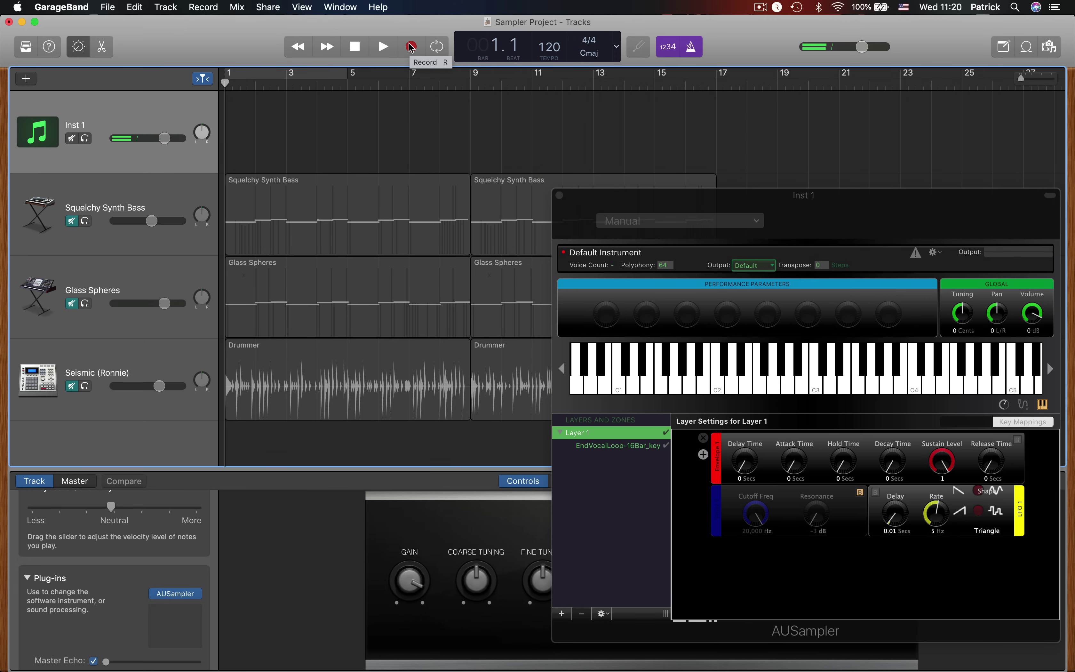
Record an eight-bar take on Inst 1, alternating the vocal sample at B3 and D4
{"action": "left_click", "coordinate": [412, 47]}
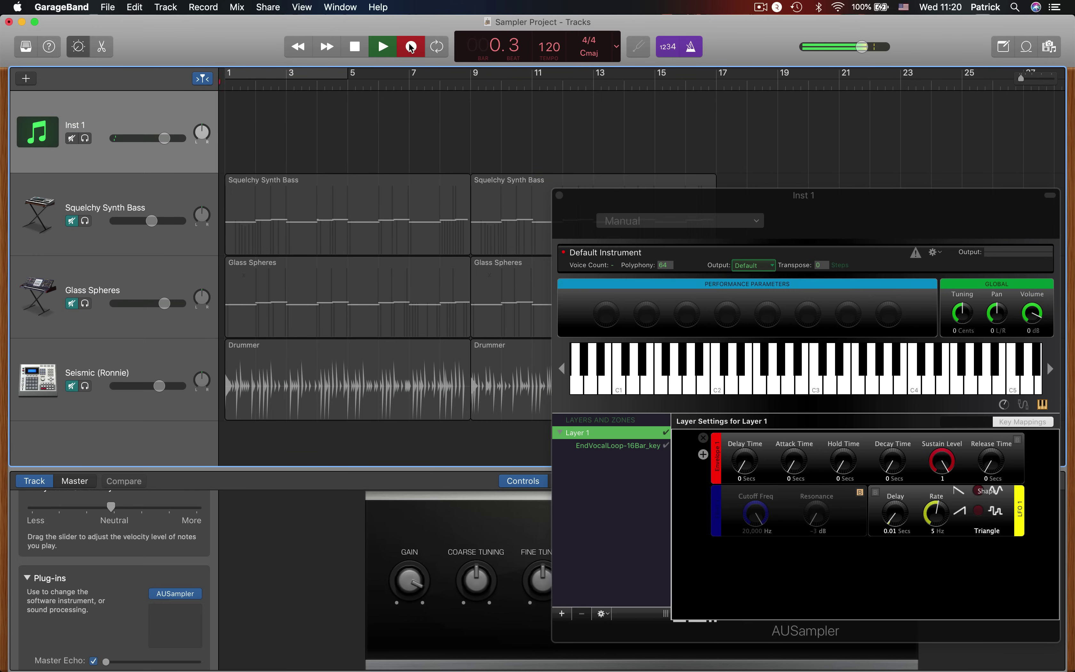
{"action": "key", "text": "j"}
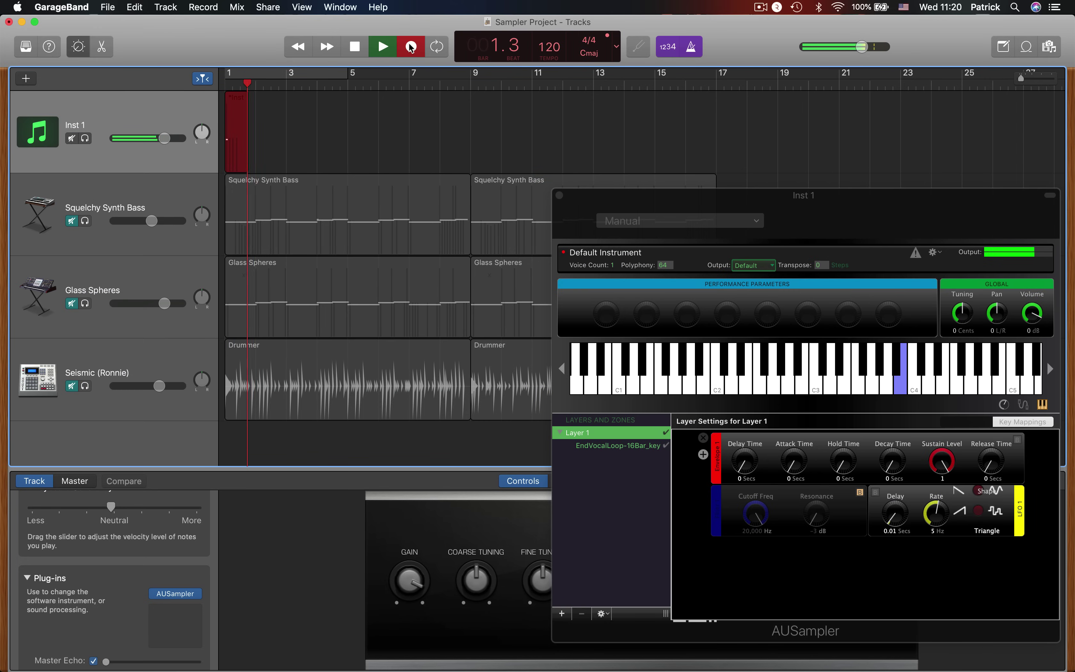
{"action": "key", "text": "l"}
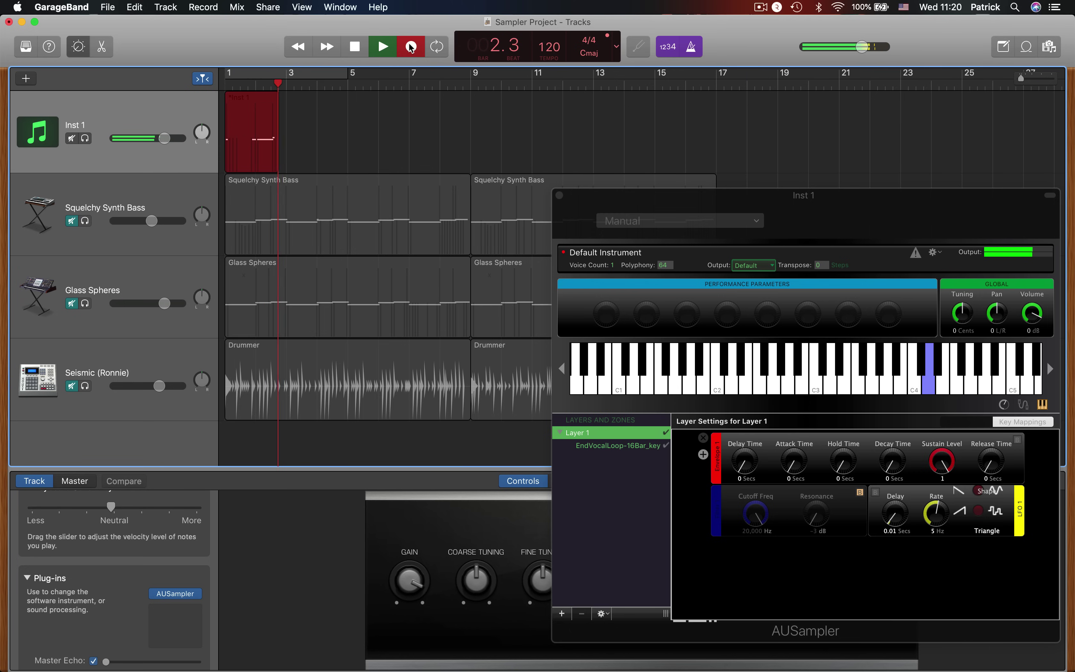
{"action": "key", "text": "j"}
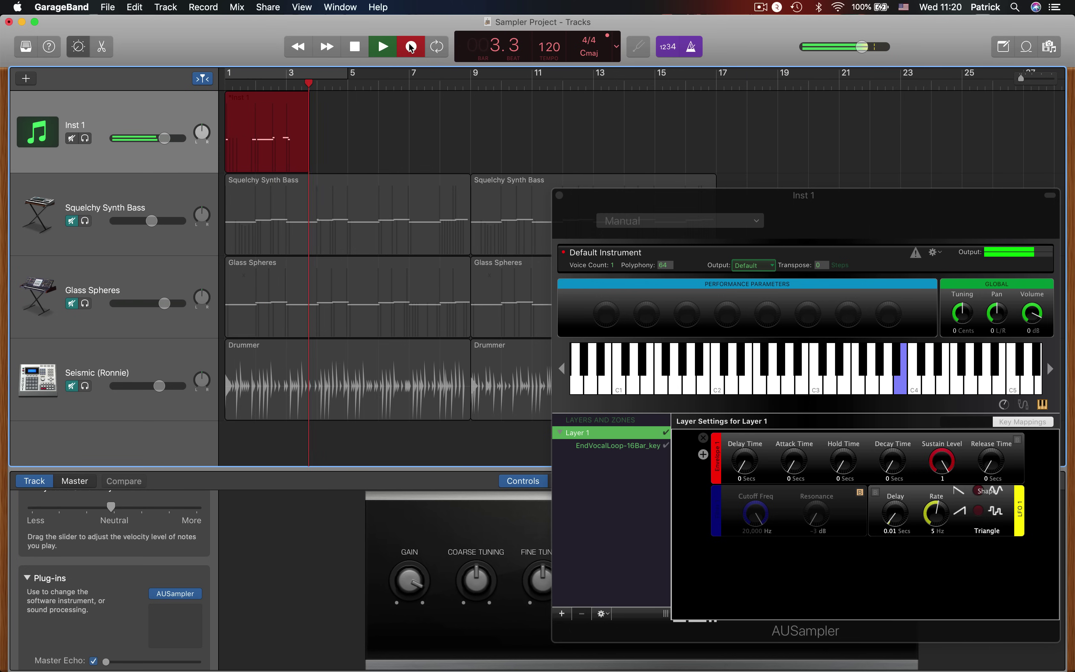
{"action": "key", "text": "l"}
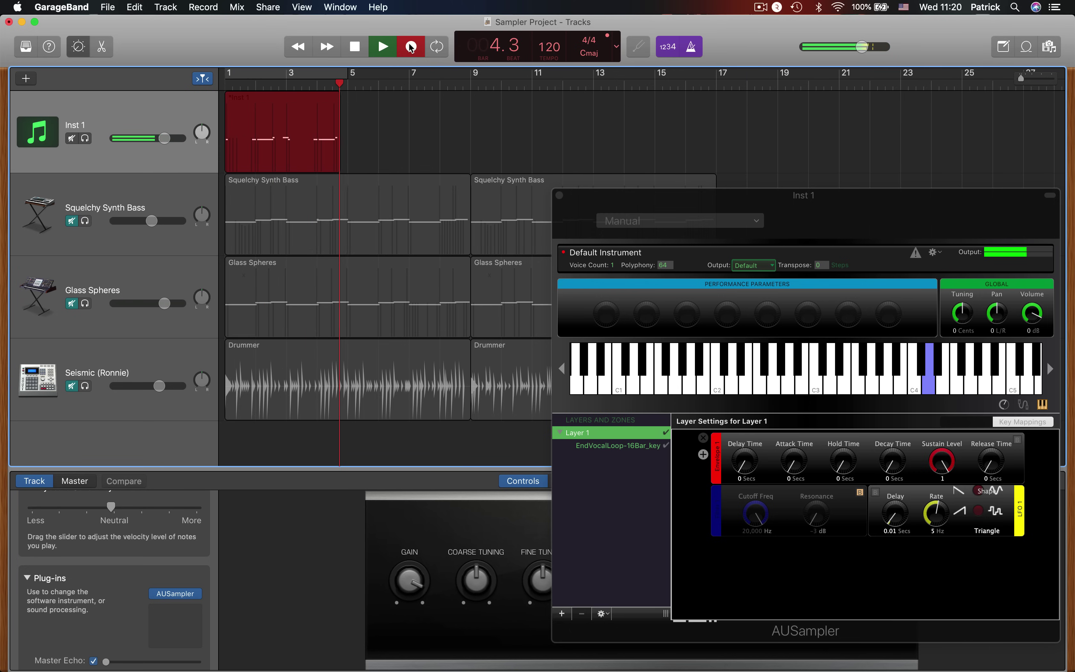
{"action": "key", "text": "j"}
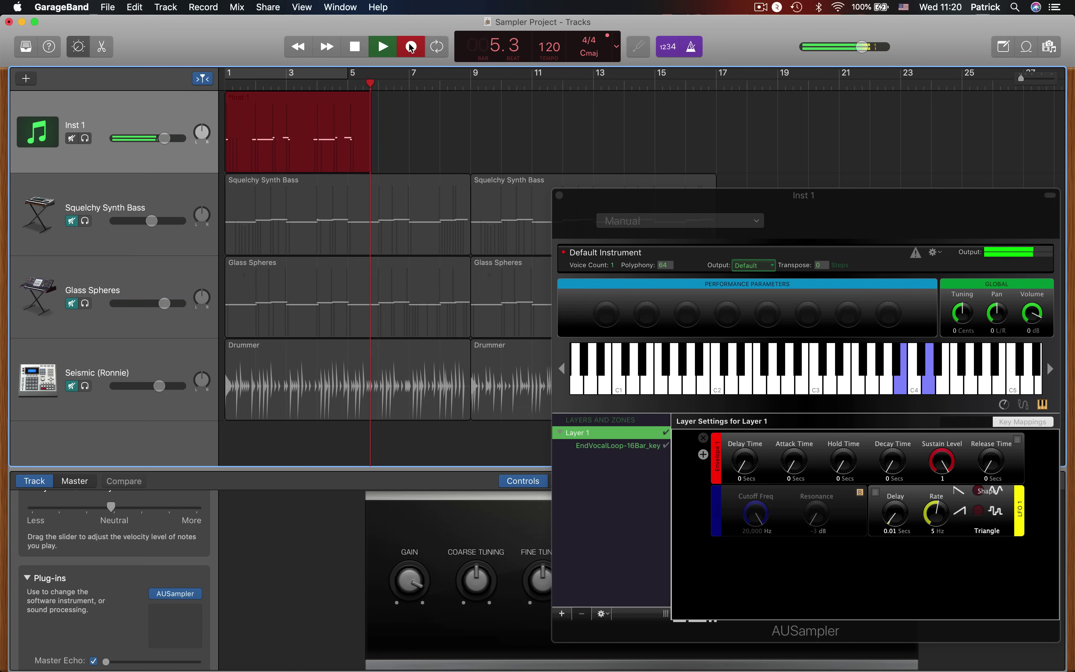
{"action": "key", "text": "l"}
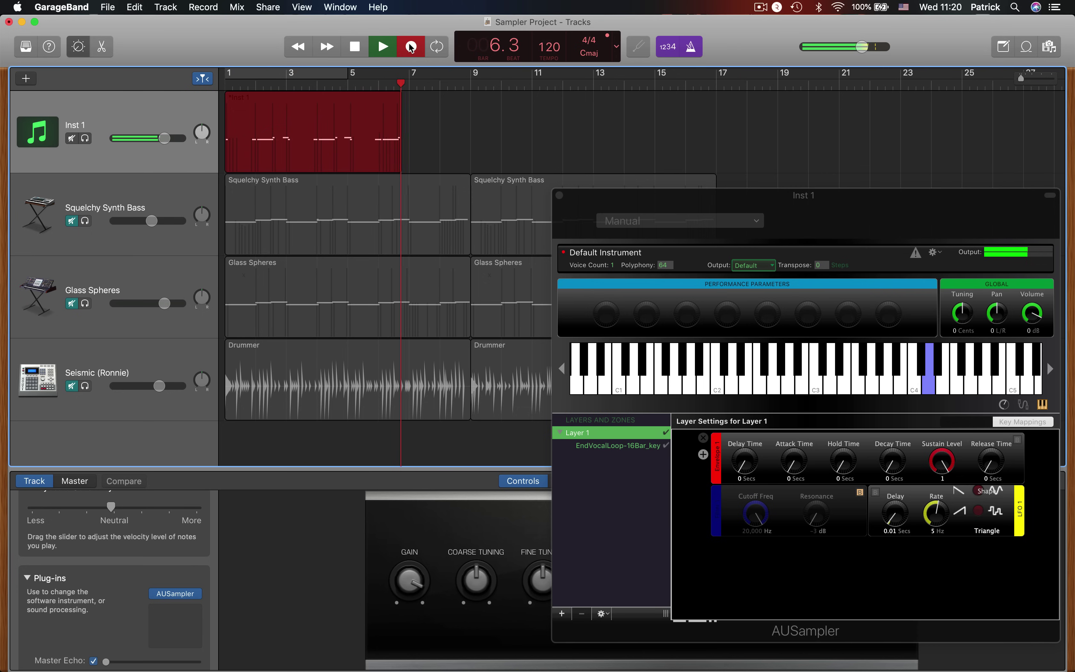
{"action": "key", "text": "j"}
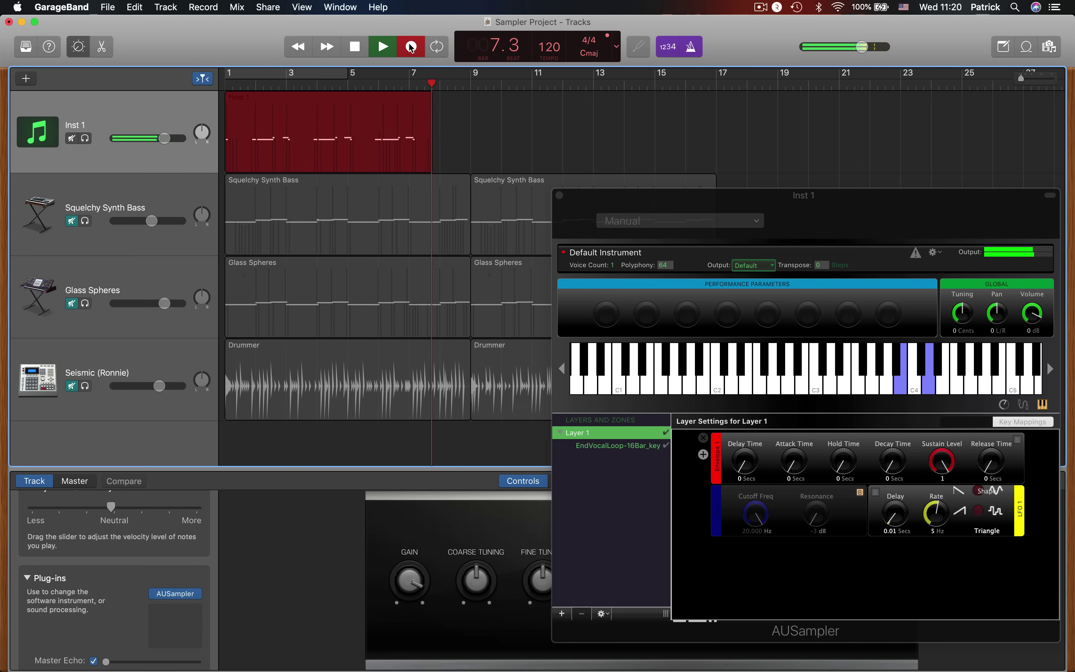
{"action": "key", "text": "l"}
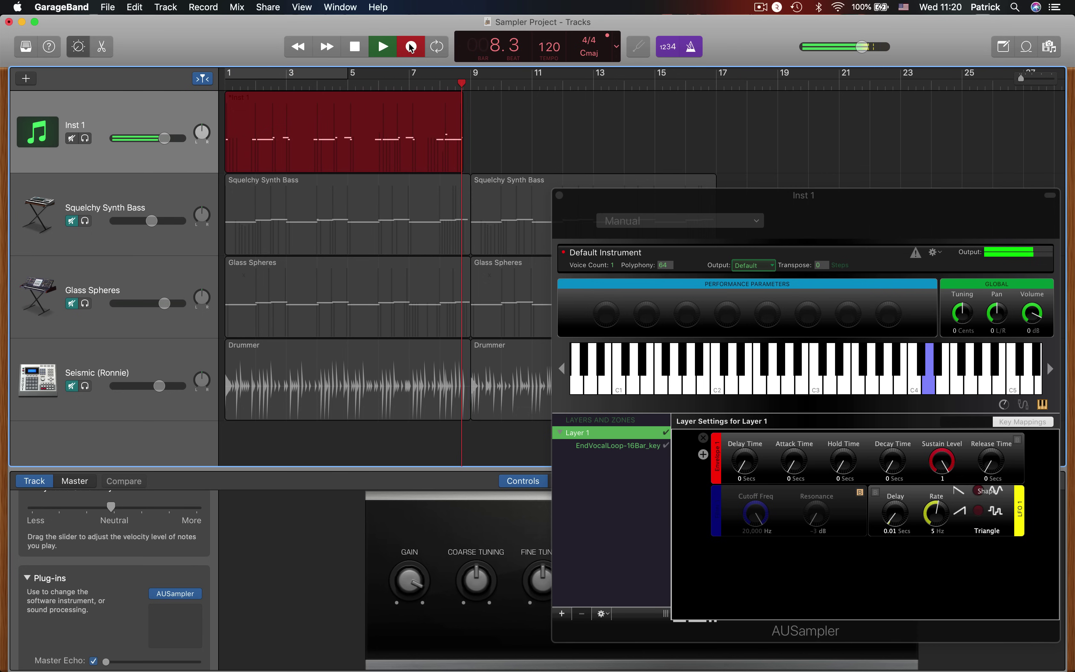
{"action": "key", "text": "space"}
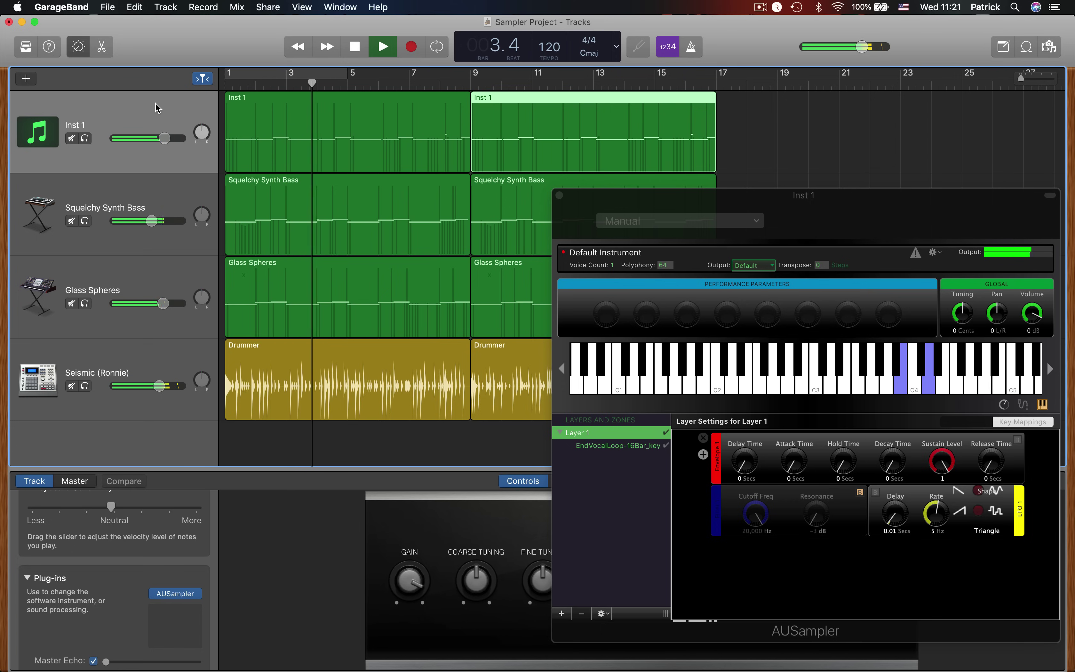
{"action": "key", "text": "space"}
Quantize both Inst 1 regions to 1/2 Note in the Piano Roll and play the song
{"action": "left_click", "coordinate": [102, 46]}
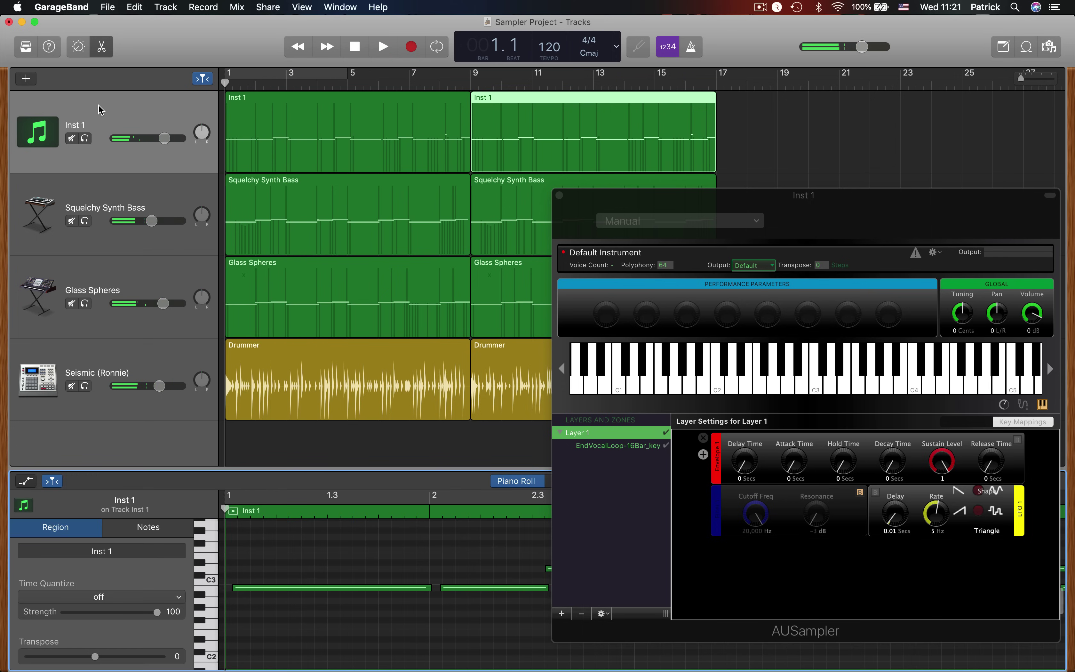
{"action": "left_click", "coordinate": [69, 602]}
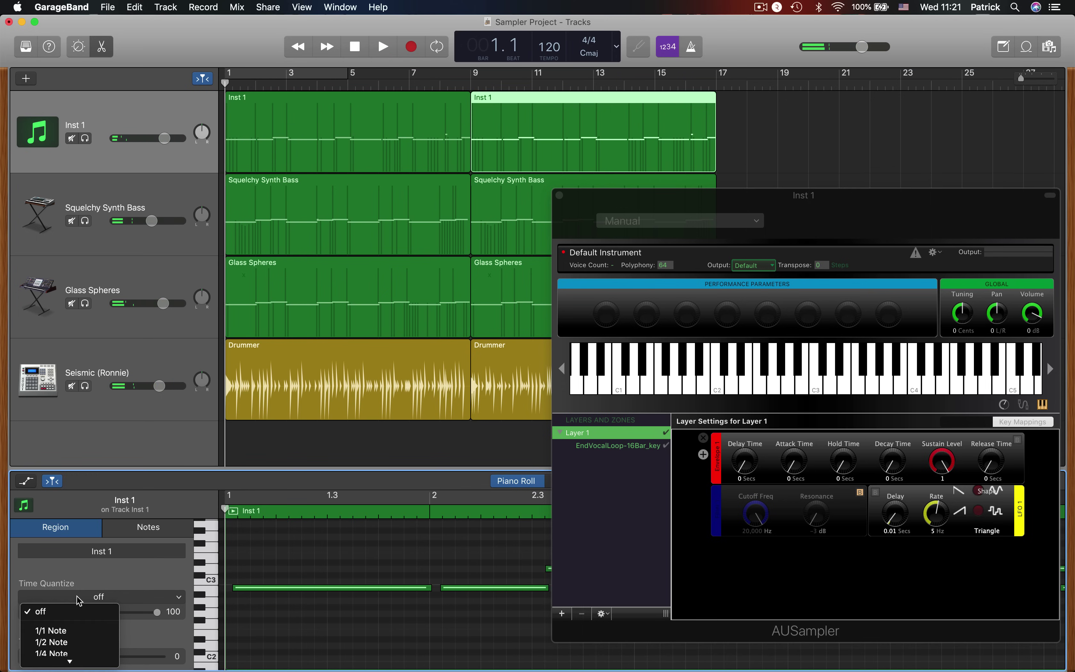
{"action": "left_click", "coordinate": [68, 644]}
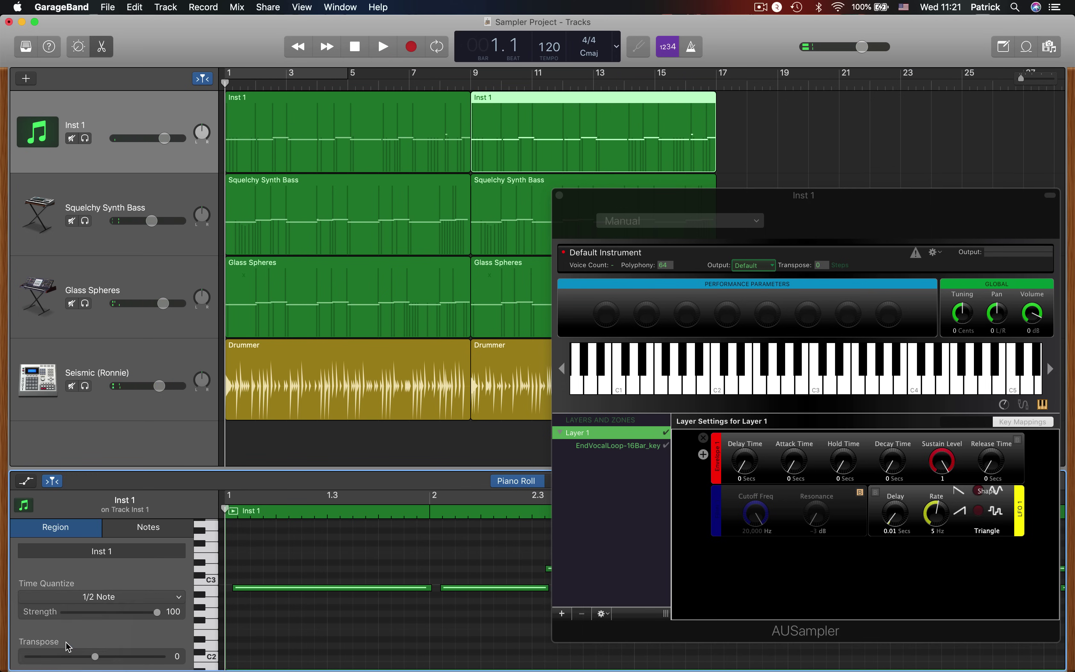
{"action": "left_click", "coordinate": [280, 152]}
{"action": "left_click", "coordinate": [120, 597]}
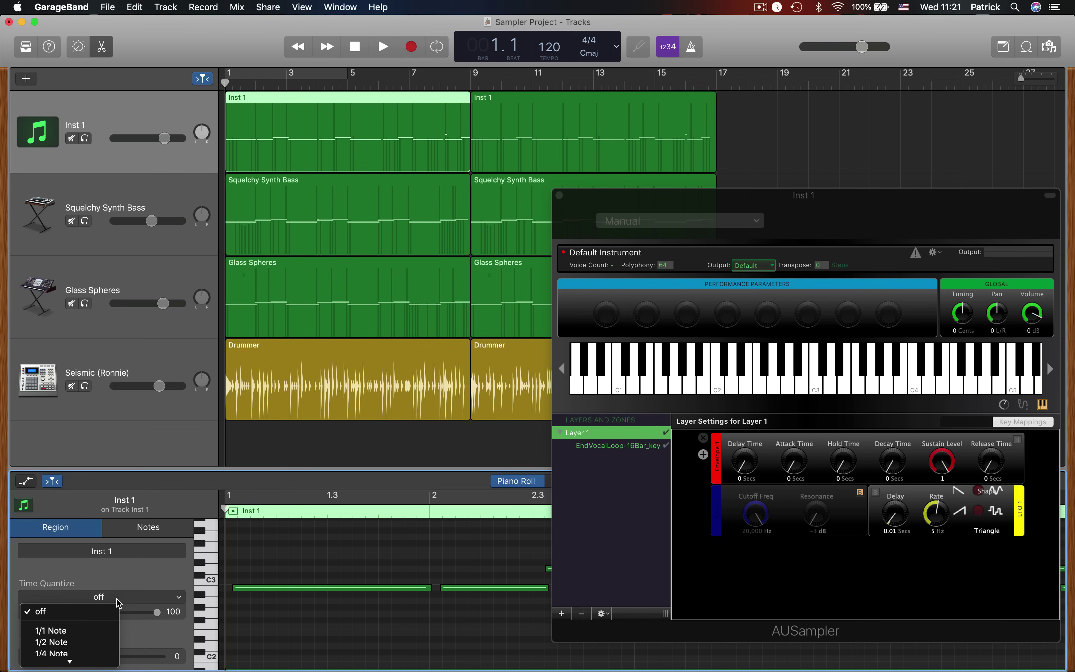
{"action": "left_click", "coordinate": [85, 644]}
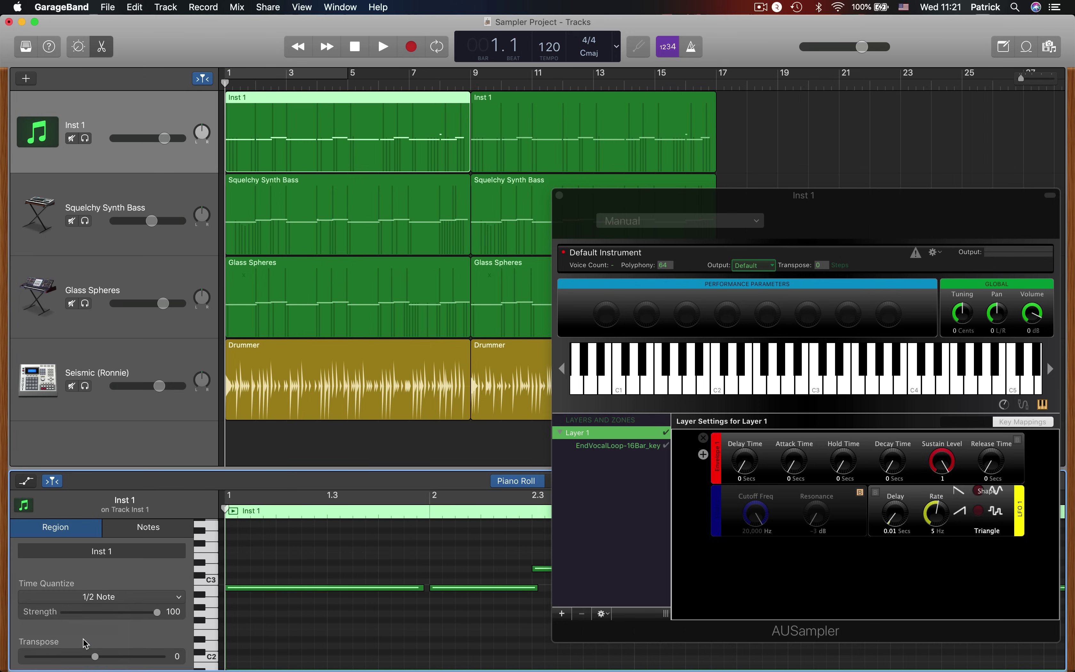
{"action": "key", "text": "space"}
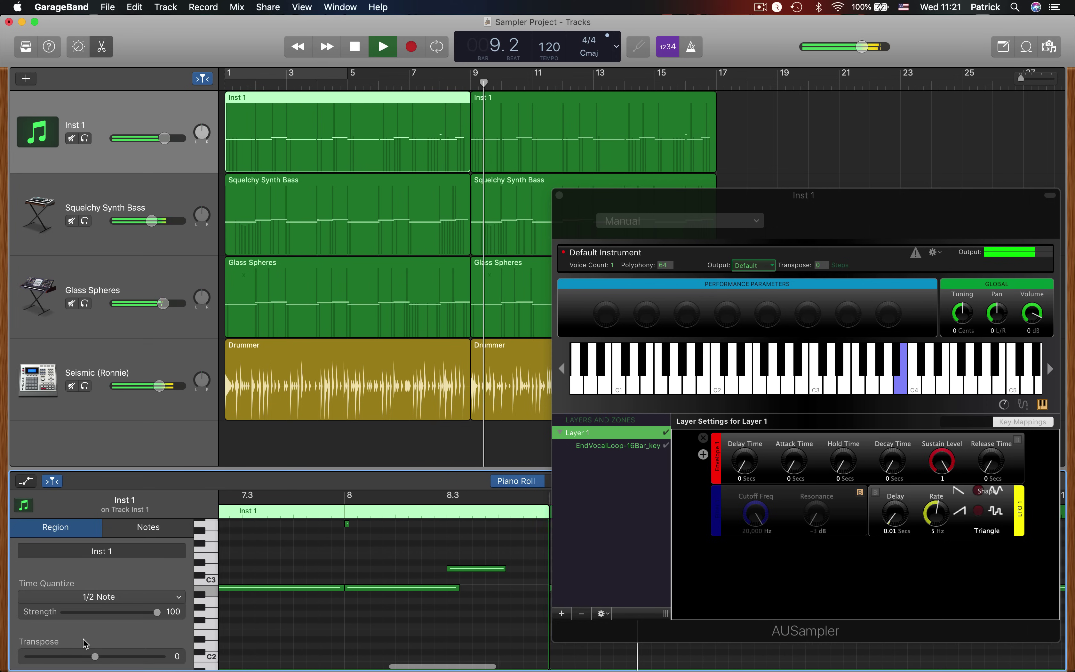
Stop playback and lengthen the selected D3 and B2 notes in the Piano Roll
{"action": "key", "text": "space"}
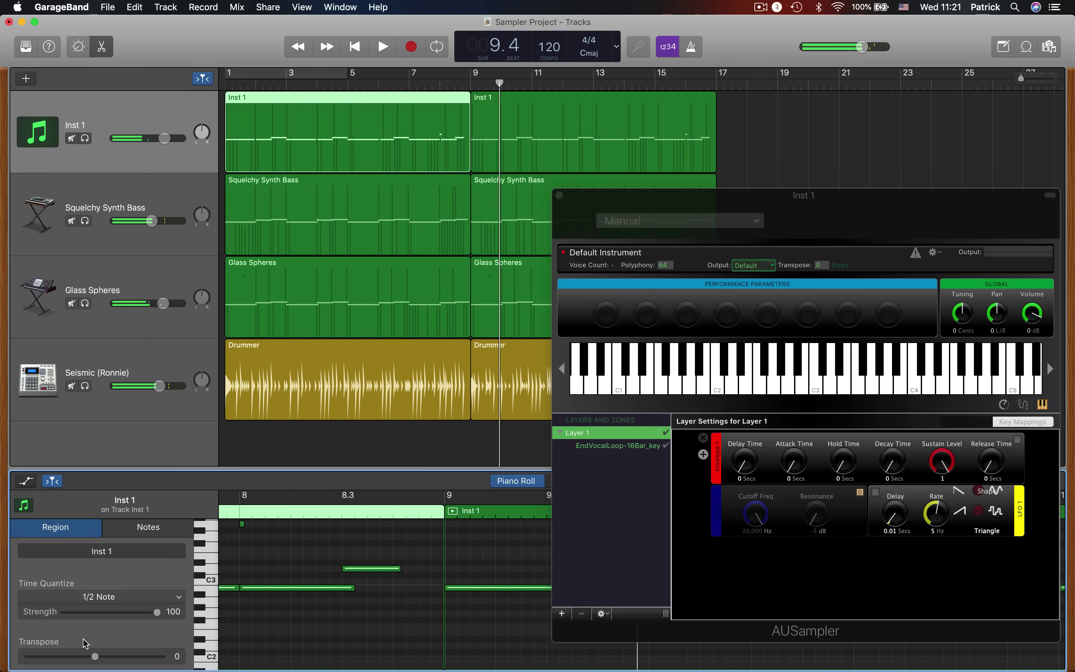
{"action": "left_click_drag", "start_coordinate": [800, 196], "coordinate": [741, 88]}
{"action": "left_click", "coordinate": [400, 568]}
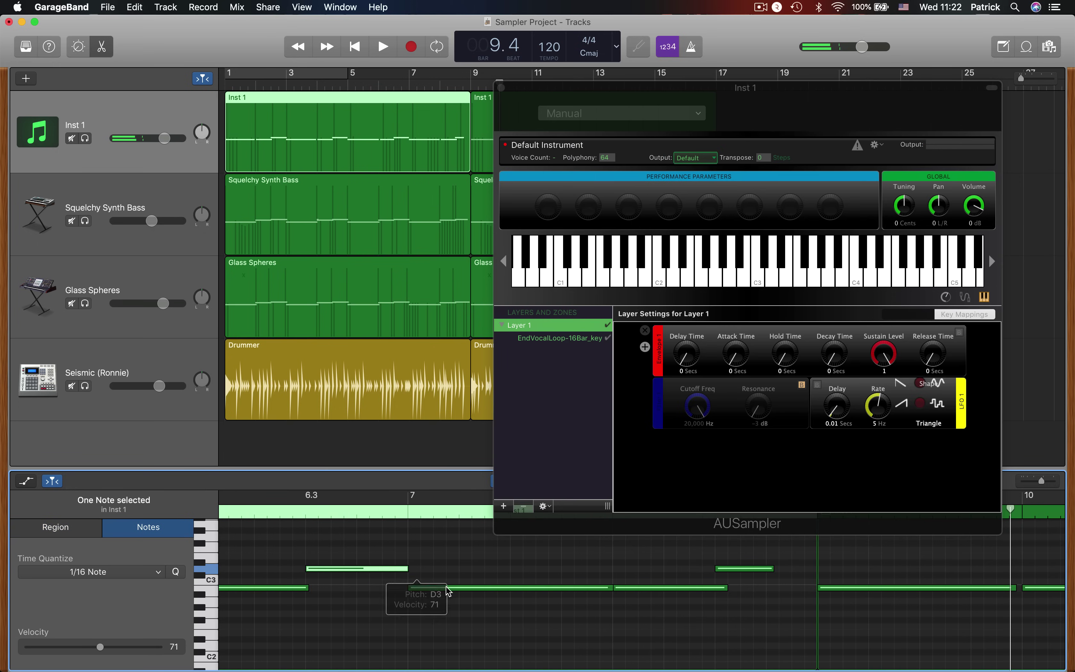
{"action": "scroll", "coordinate": [356, 591], "scroll_direction": "left", "scroll_amount": 3}
{"action": "left_click", "coordinate": [358, 591]}
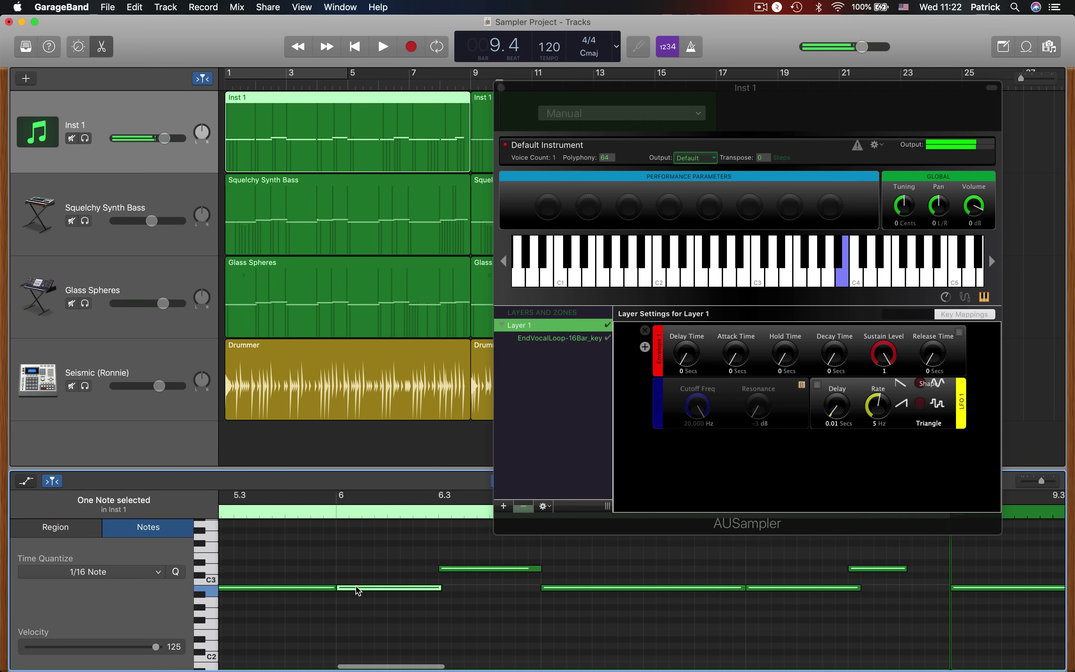
{"action": "scroll", "coordinate": [358, 591], "scroll_direction": "left", "scroll_amount": 4}
{"action": "left_click_drag", "start_coordinate": [514, 587], "coordinate": [615, 588]}
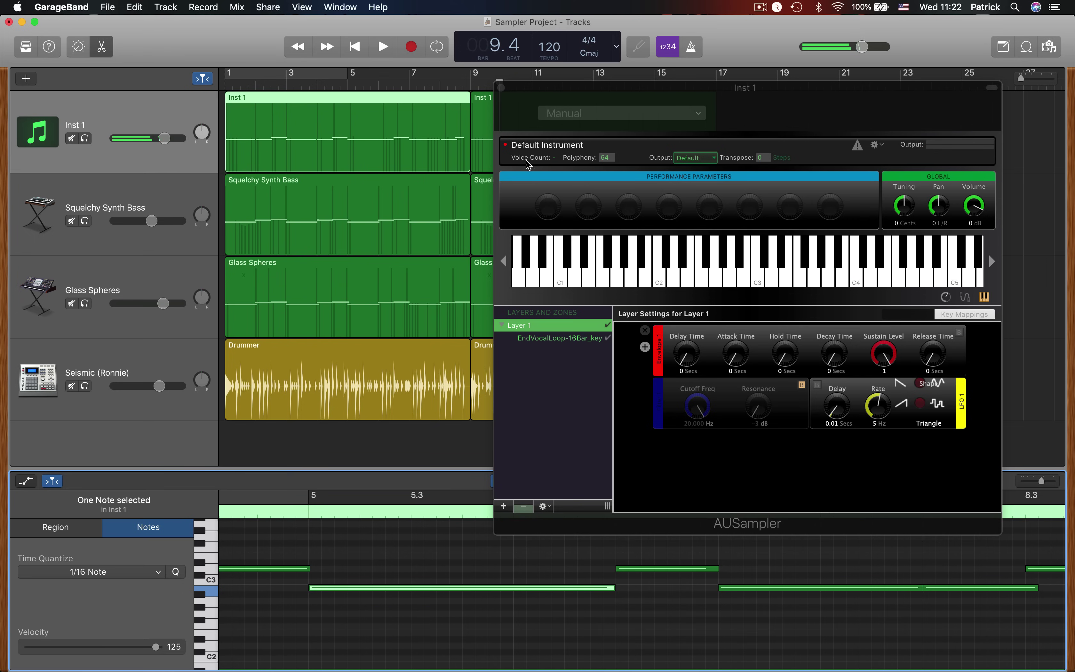
Audition from bar 5.8, then stretch the C3 note longer
{"action": "left_click", "coordinate": [378, 84]}
{"action": "key", "text": "space"}
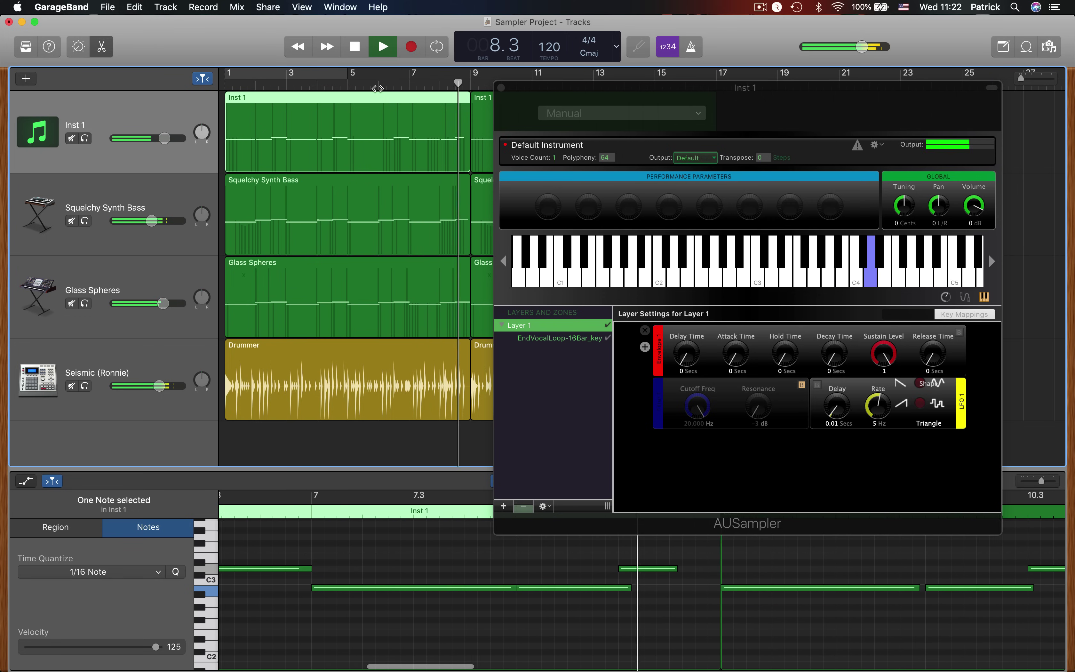
{"action": "key", "text": "space"}
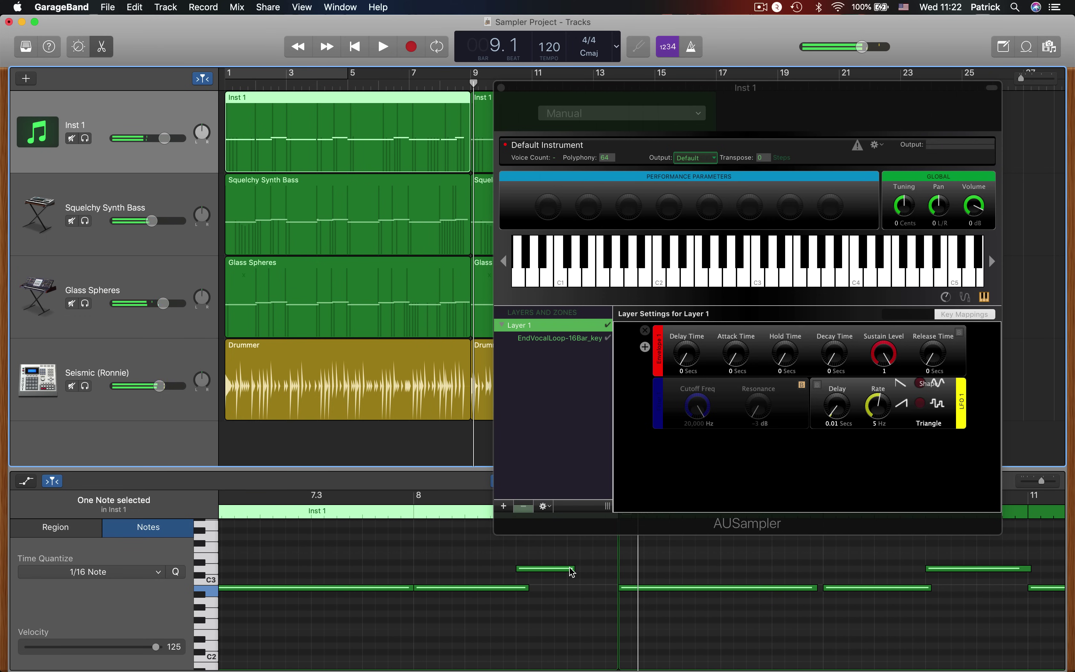
{"action": "left_click_drag", "start_coordinate": [571, 571], "coordinate": [616, 569]}
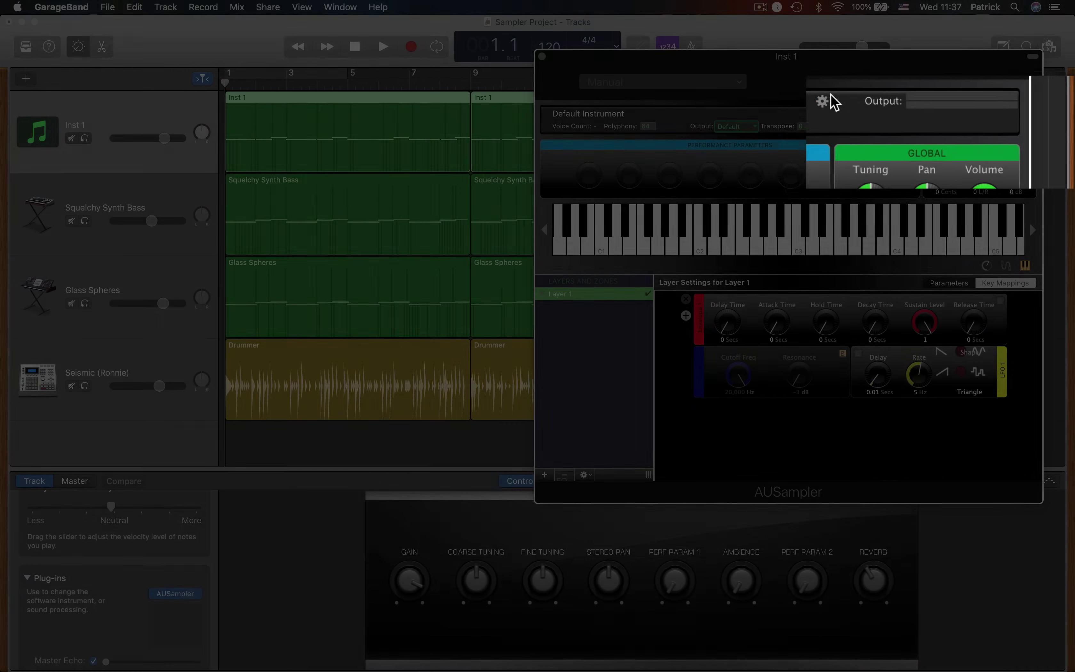
{"action": "left_click", "coordinate": [825, 101]}
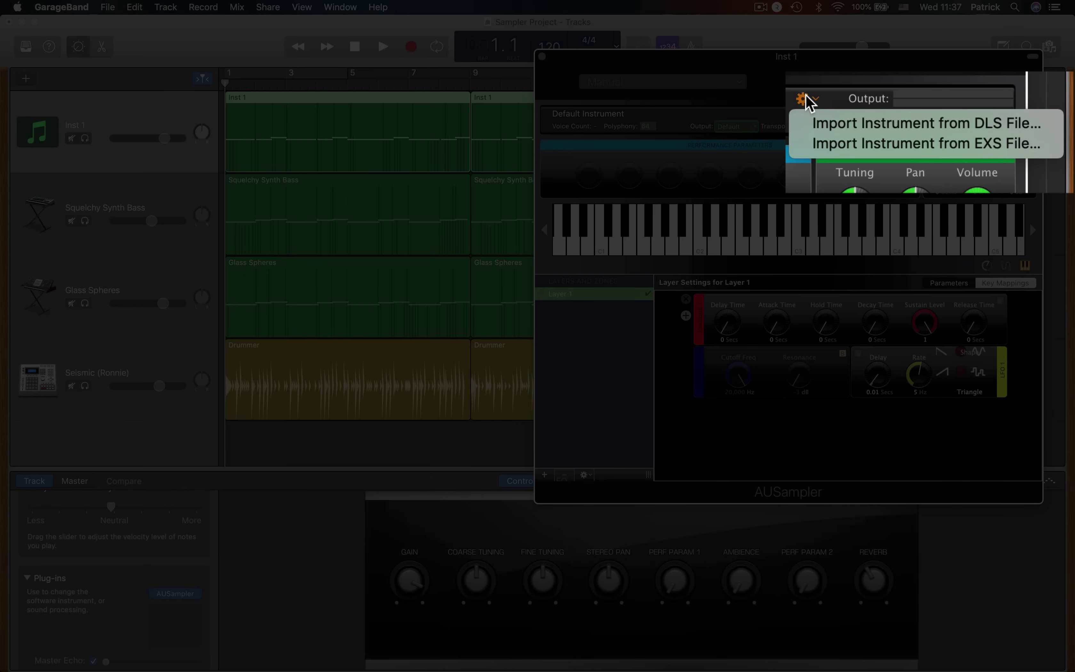
{"action": "left_click", "coordinate": [860, 125]}
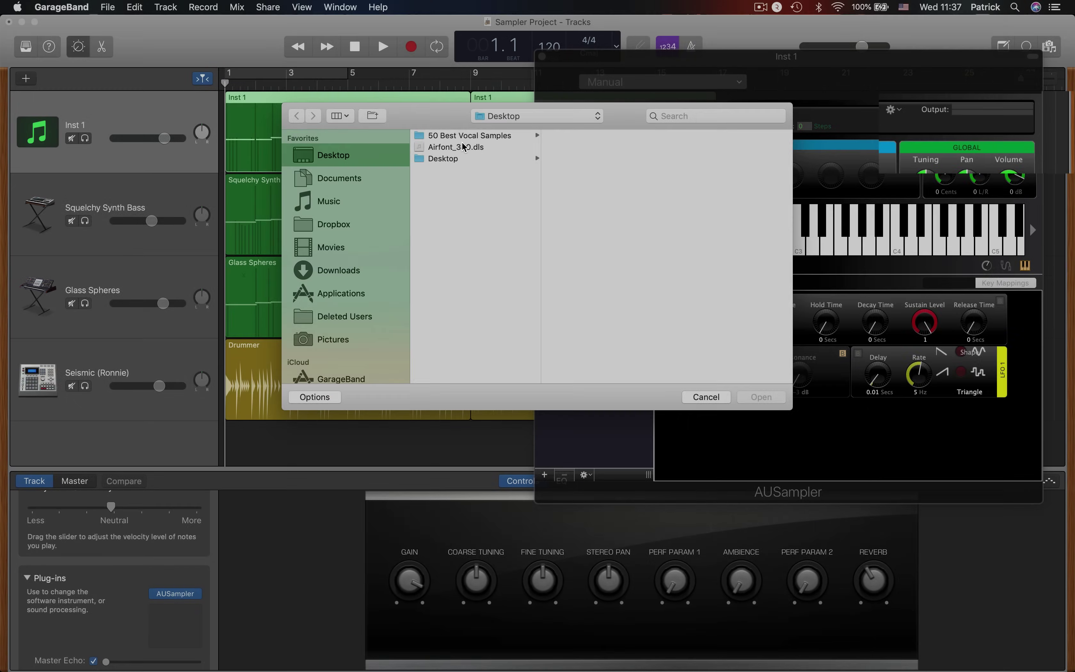
{"action": "left_click", "coordinate": [462, 149]}
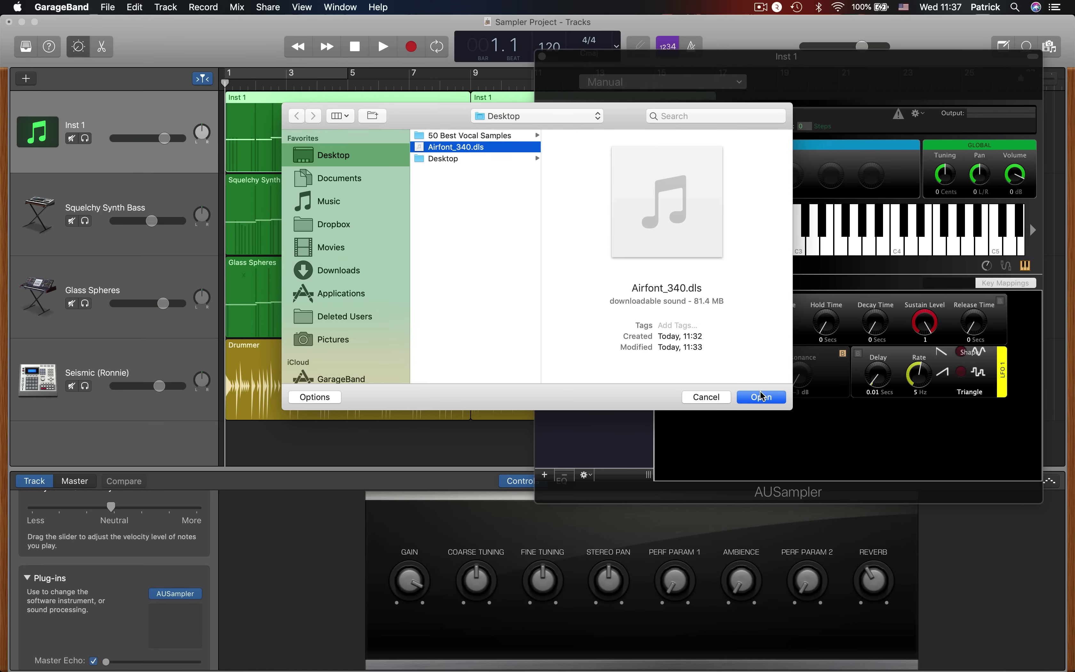
{"action": "left_click", "coordinate": [762, 397]}
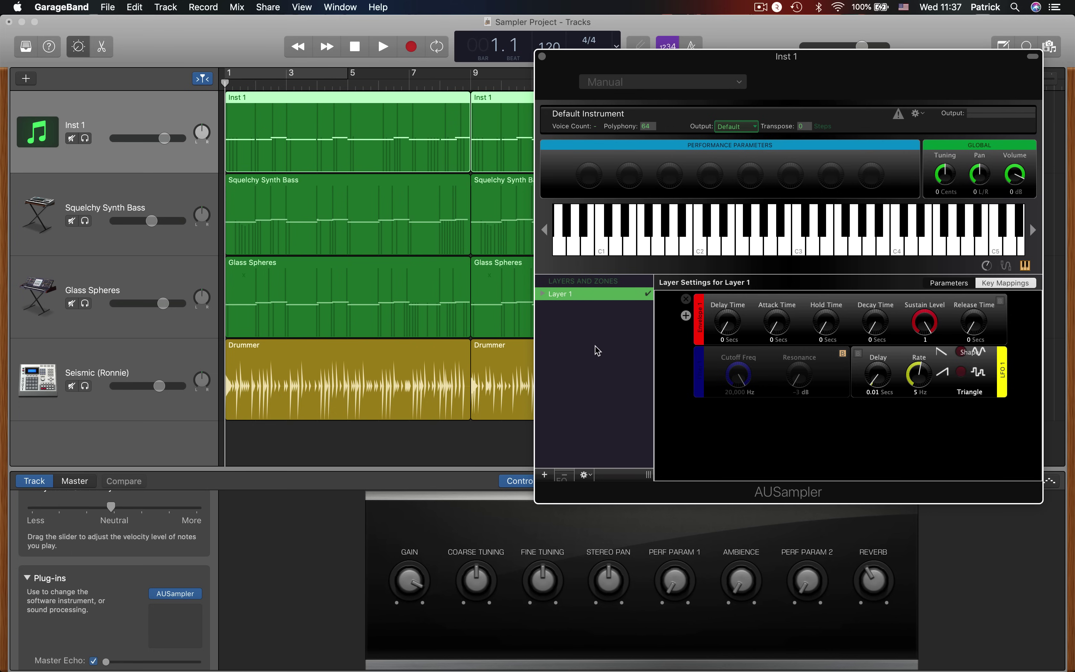
Add a second layer and import the Orchestra instrument from Airfont_340.dls
{"action": "left_click", "coordinate": [543, 475]}
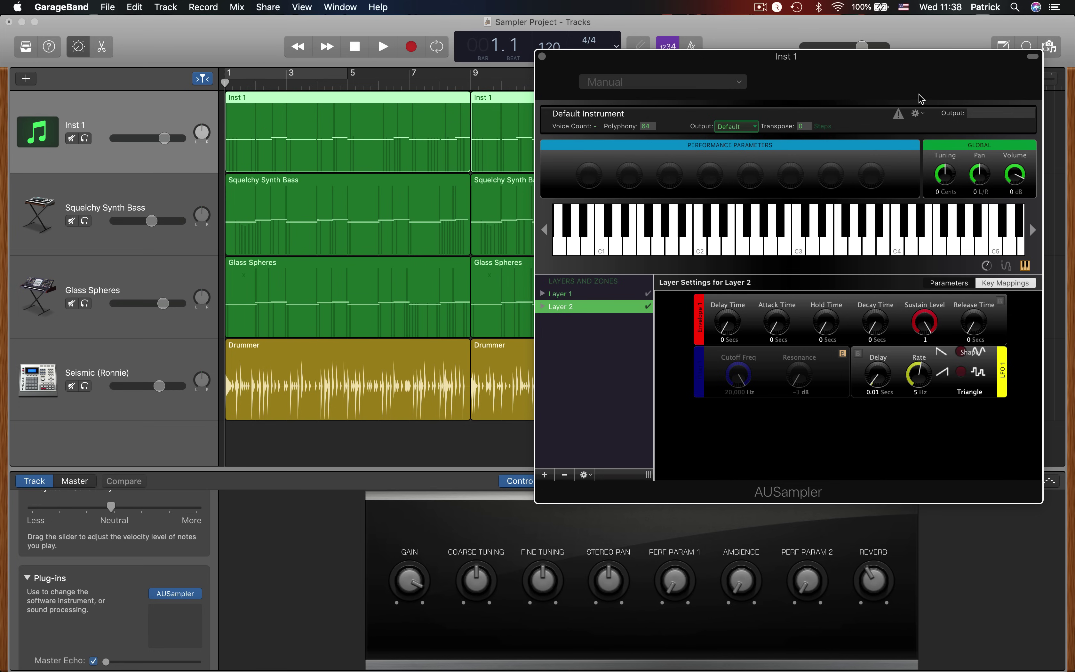
{"action": "left_click", "coordinate": [915, 114]}
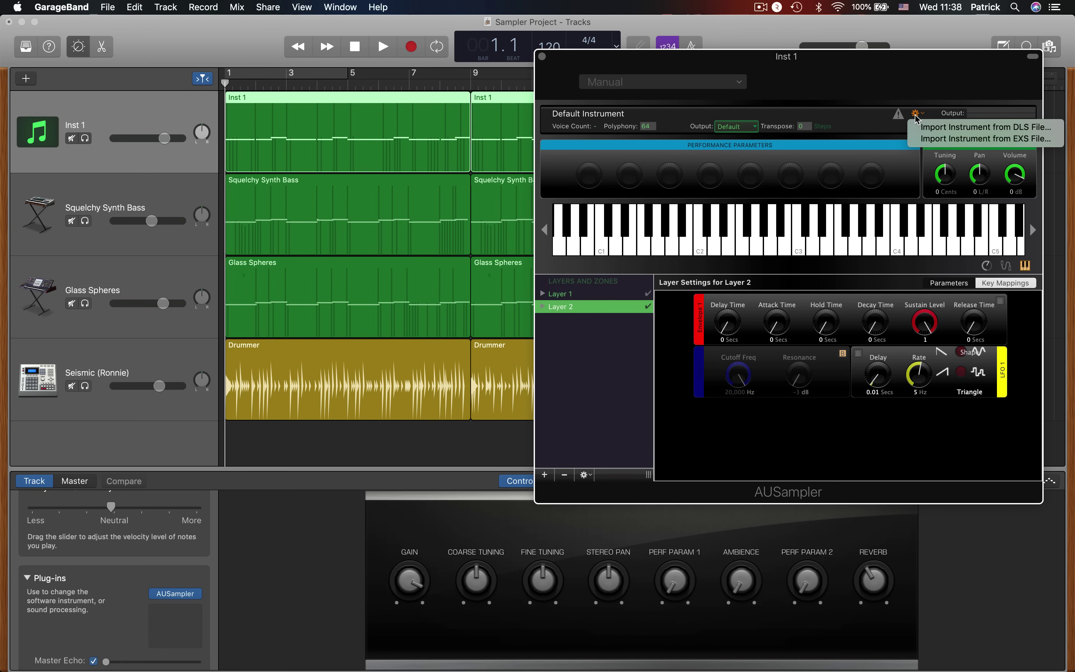
{"action": "left_click", "coordinate": [930, 129]}
{"action": "left_click", "coordinate": [496, 149]}
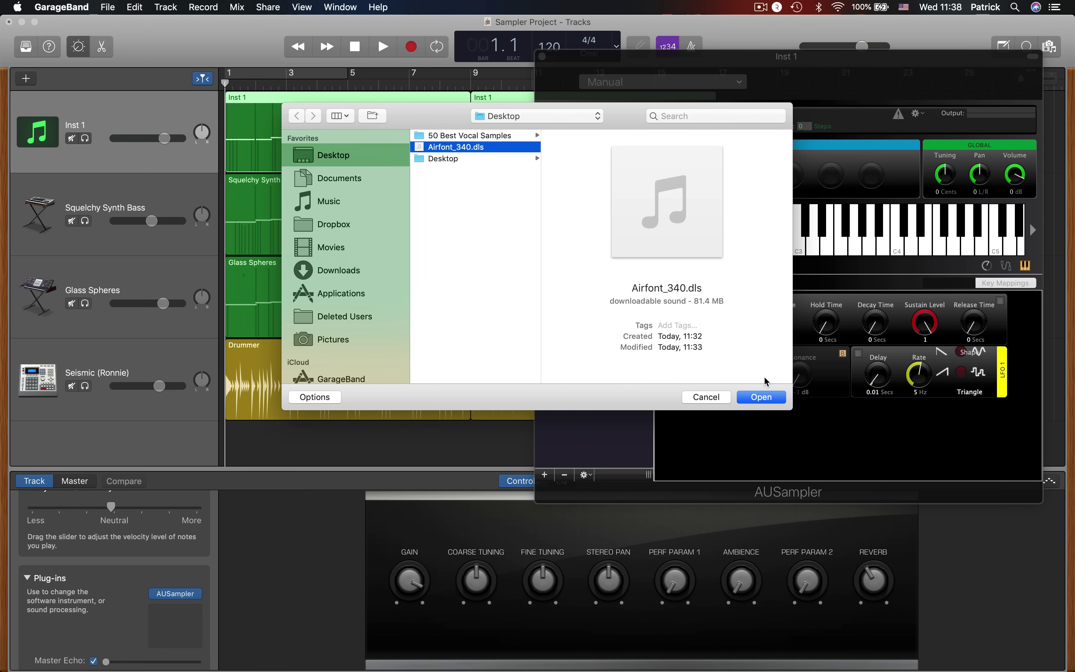
{"action": "left_click", "coordinate": [761, 397]}
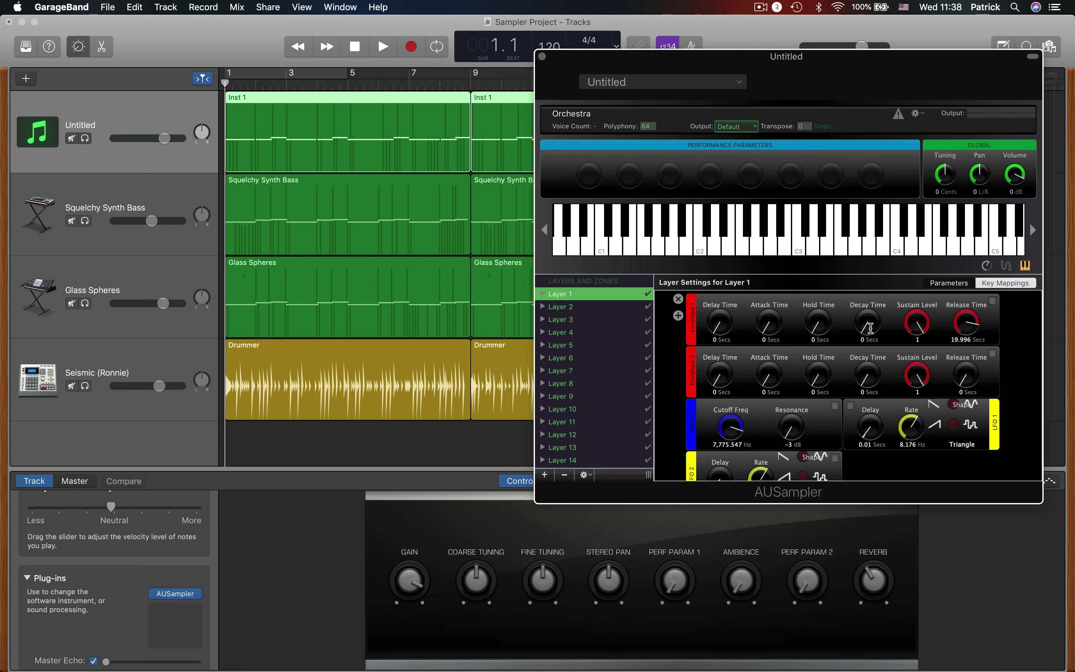
Show the Key Mappings zones and audition the Orchestra sound with notes and chords
{"action": "left_click", "coordinate": [1005, 283]}
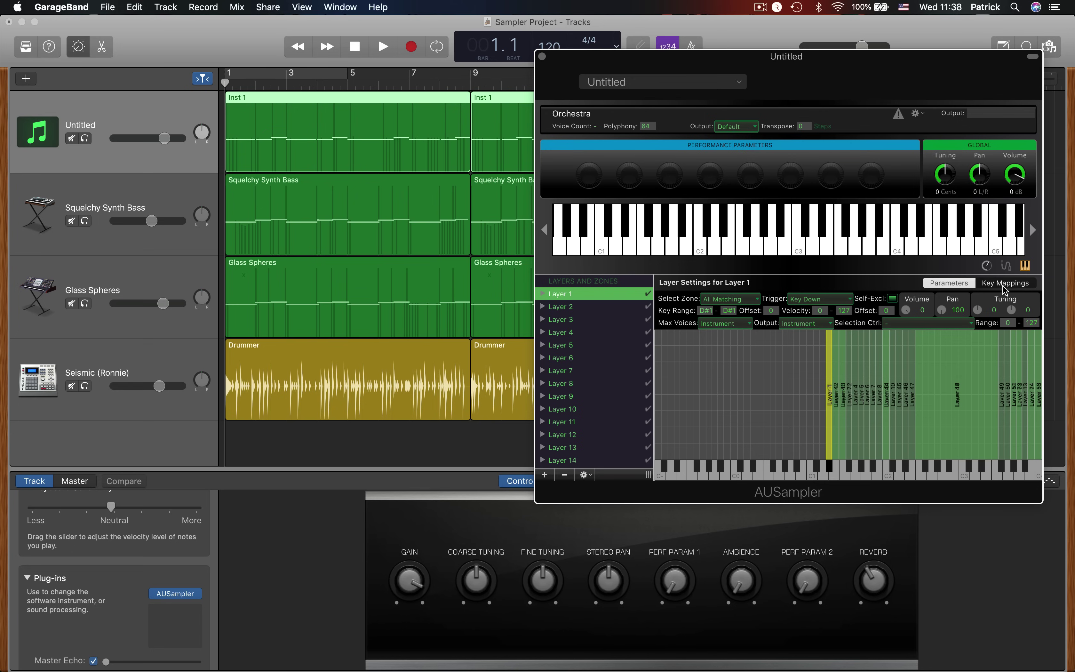
{"action": "key", "text": "s"}
{"action": "key", "text": "d"}
{"action": "key", "text": "f"}
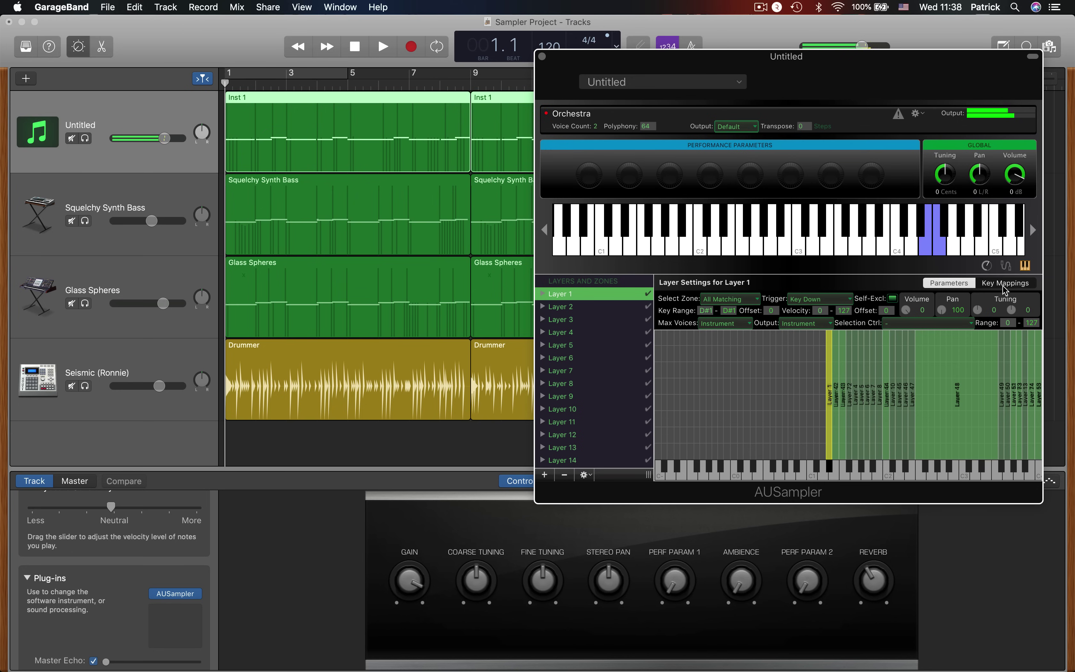
{"action": "key", "text": "s"}
{"action": "key", "text": "z"}
{"action": "key", "text": "g"}
{"action": "key", "text": "j"}
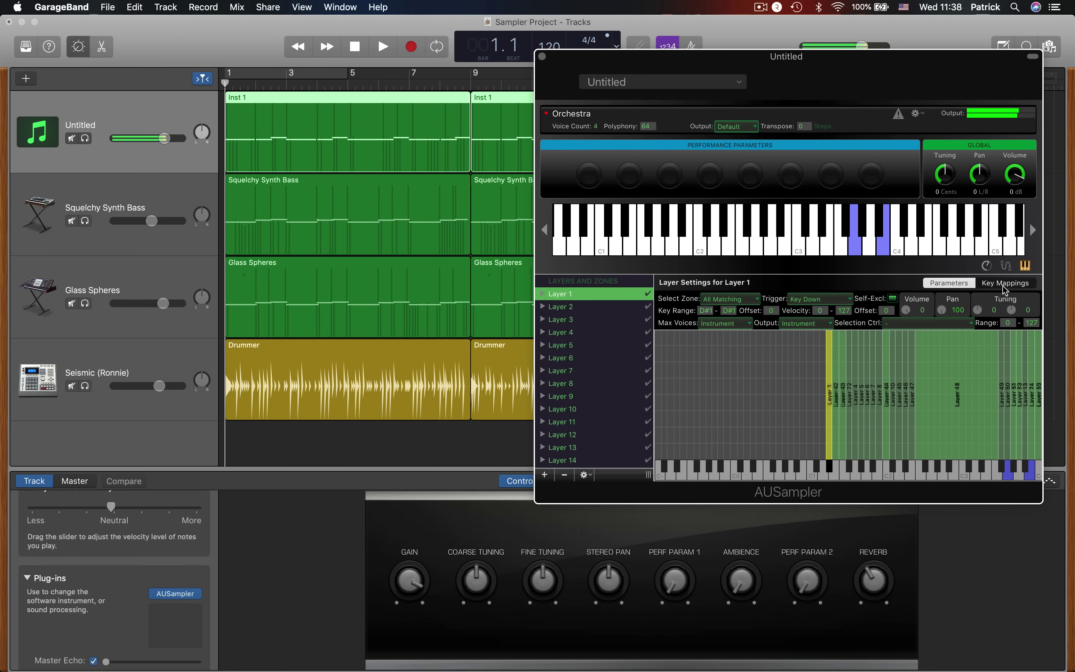
{"action": "key", "text": "k"}
Play fuller held chords adding low notes, C3 and C#2, then select the Layer 72 zone
{"action": "key", "text": "s"}
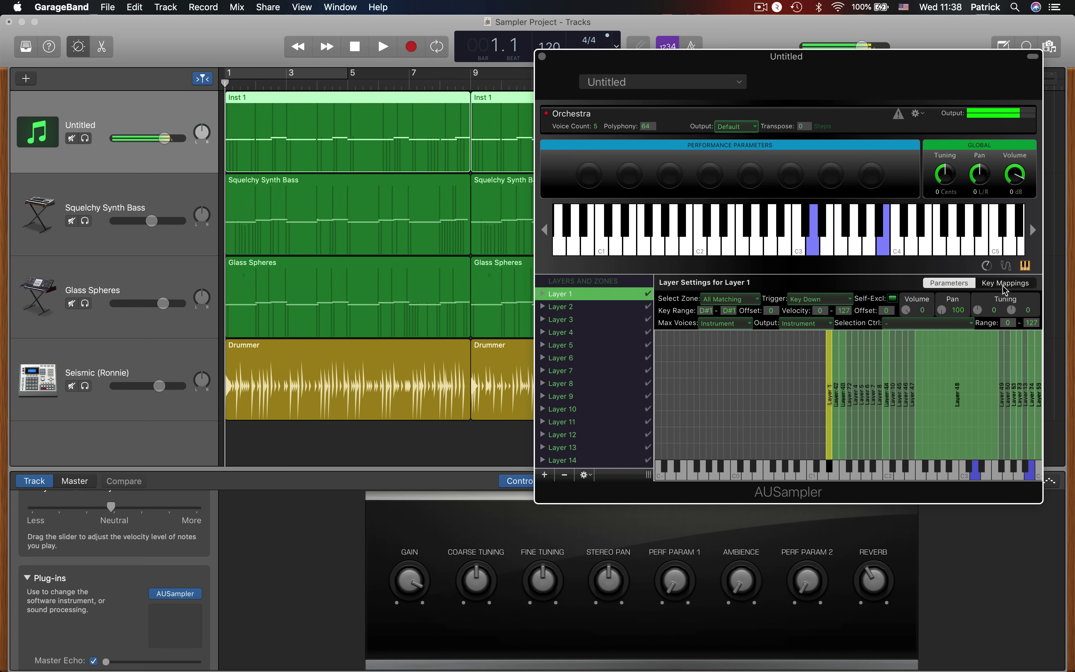
{"action": "key", "text": "z"}
{"action": "key", "text": "s"}
{"action": "key", "text": "s"}
{"action": "key", "text": "g"}
{"action": "key", "text": "h"}
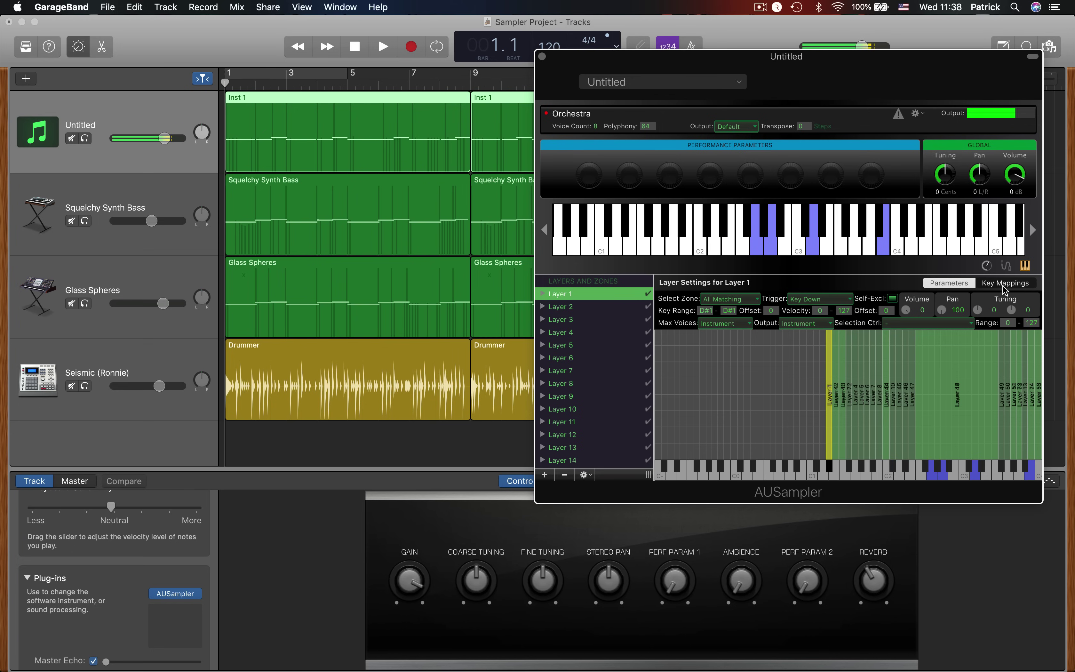
{"action": "key", "text": "j"}
{"action": "key", "text": "f"}
{"action": "key", "text": "k"}
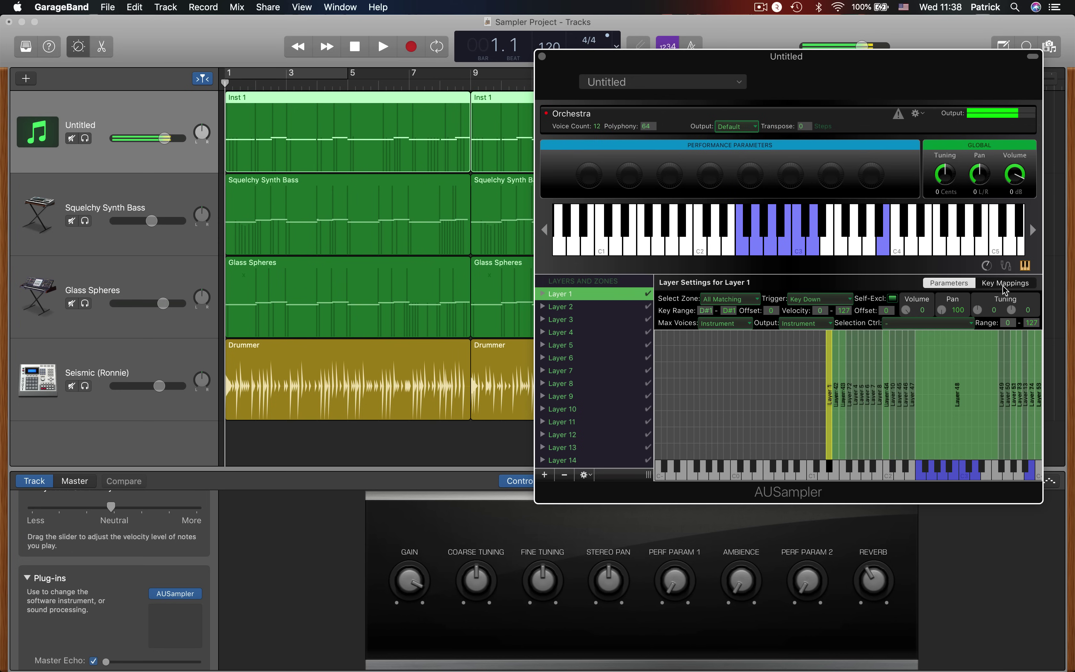
{"action": "key", "text": "w"}
{"action": "left_click", "coordinate": [850, 363]}
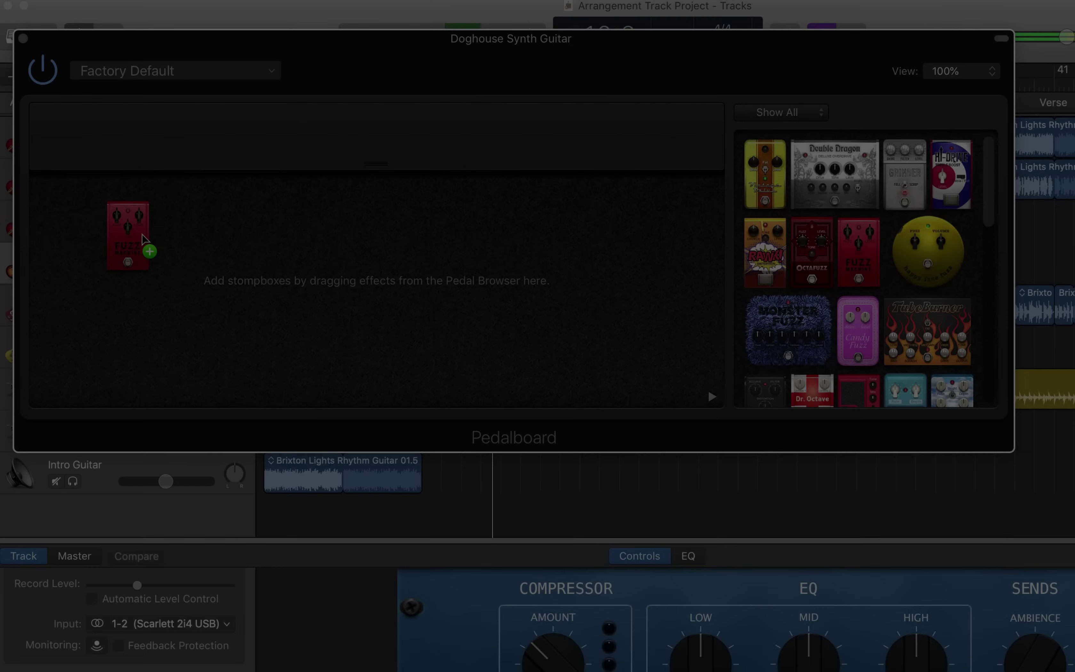
Add a Fuzz Machine pedal to the Doghouse Synth Guitar pedalboard and switch it on, Tone about 0.77
{"action": "left_click_drag", "start_coordinate": [142, 238], "coordinate": [89, 274]}
{"action": "left_click", "coordinate": [94, 351]}
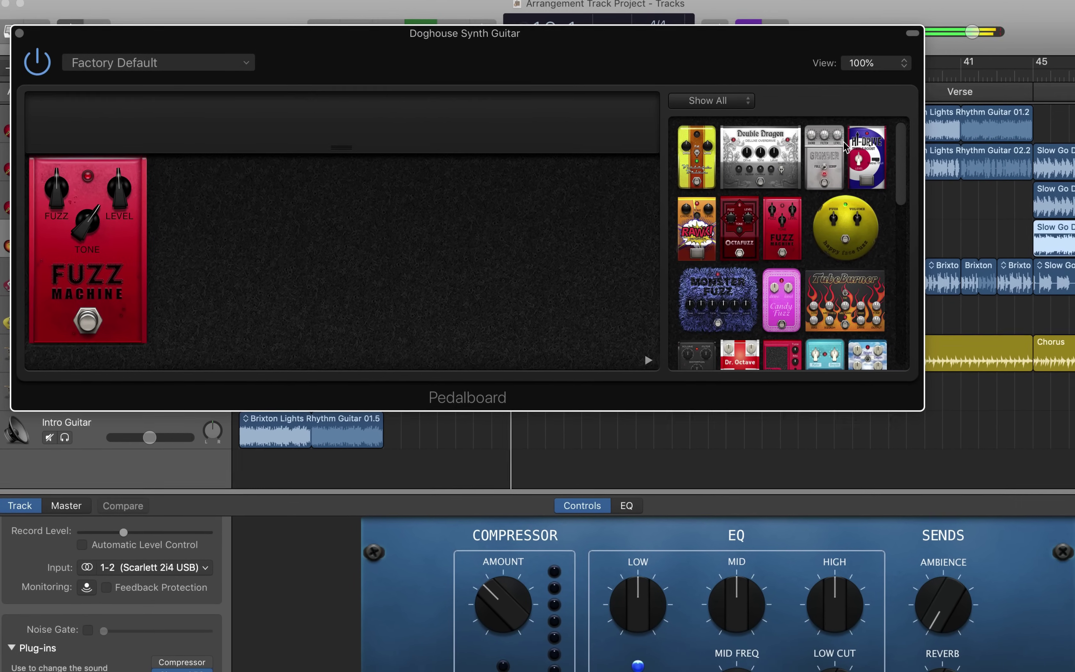